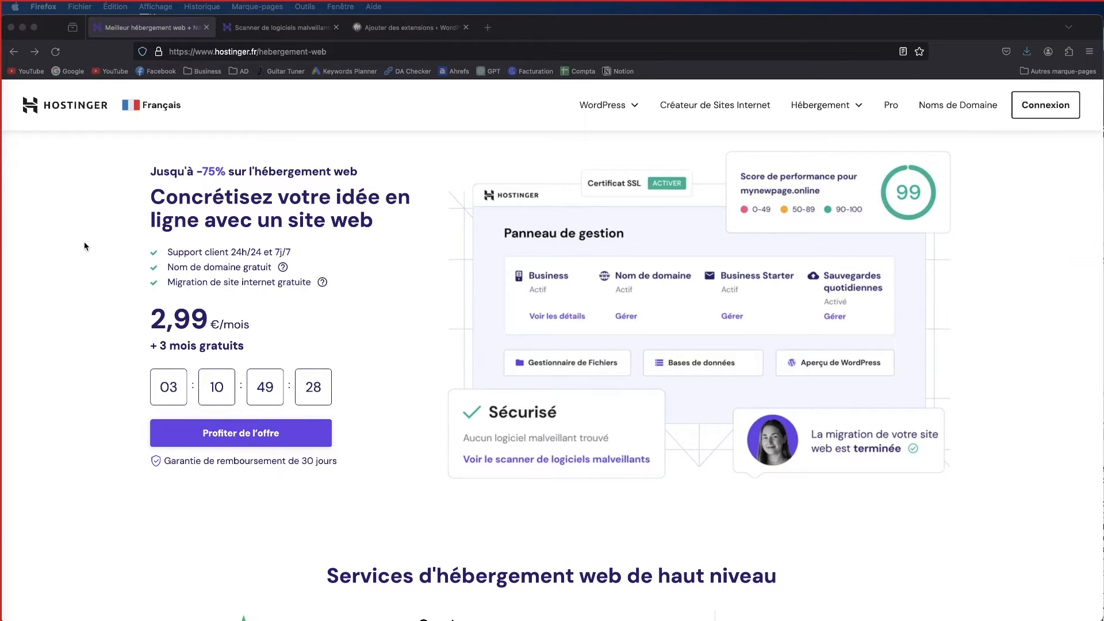
Examine the prices and main resources of the Single, Premium, Business and Cloud Startup hosting plans
scroll(83, 252, down, 5)
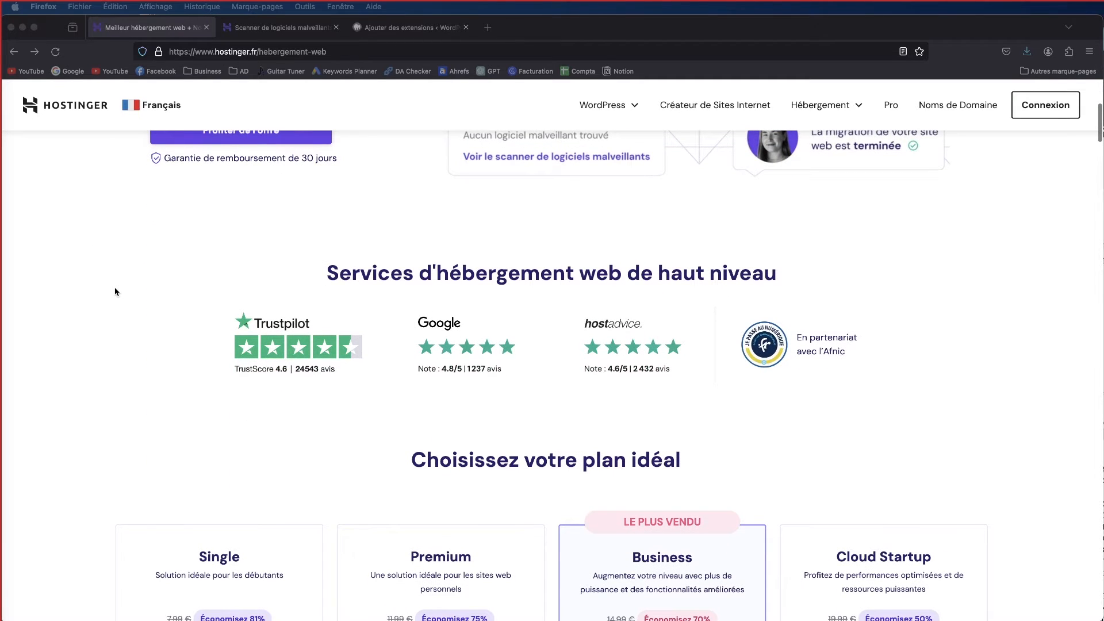
scroll(115, 288, up, 5)
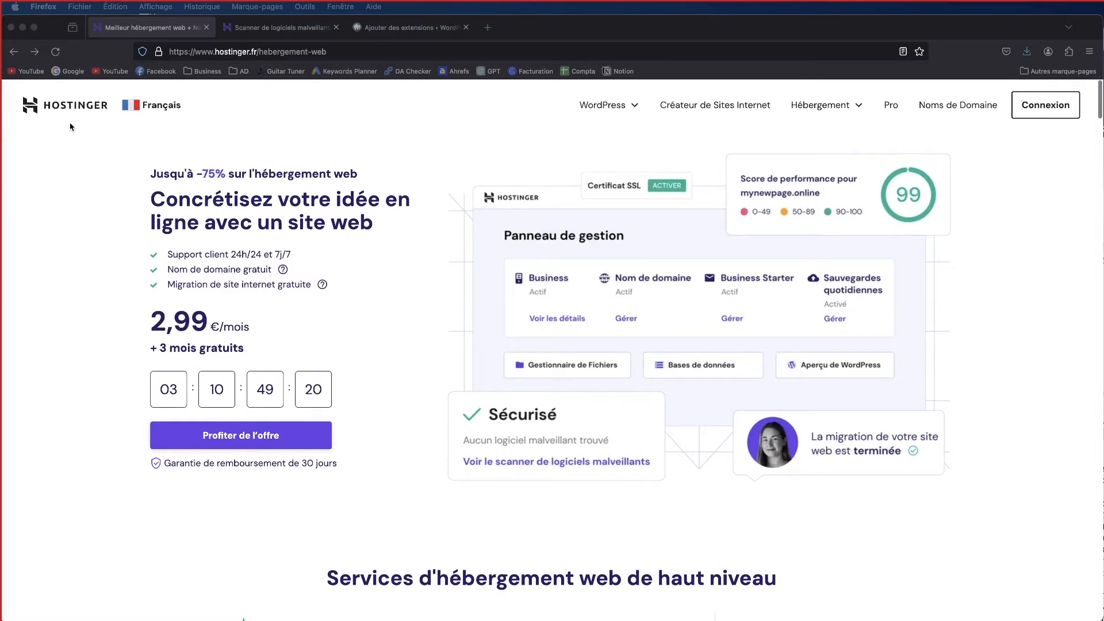
scroll(247, 230, down, 10)
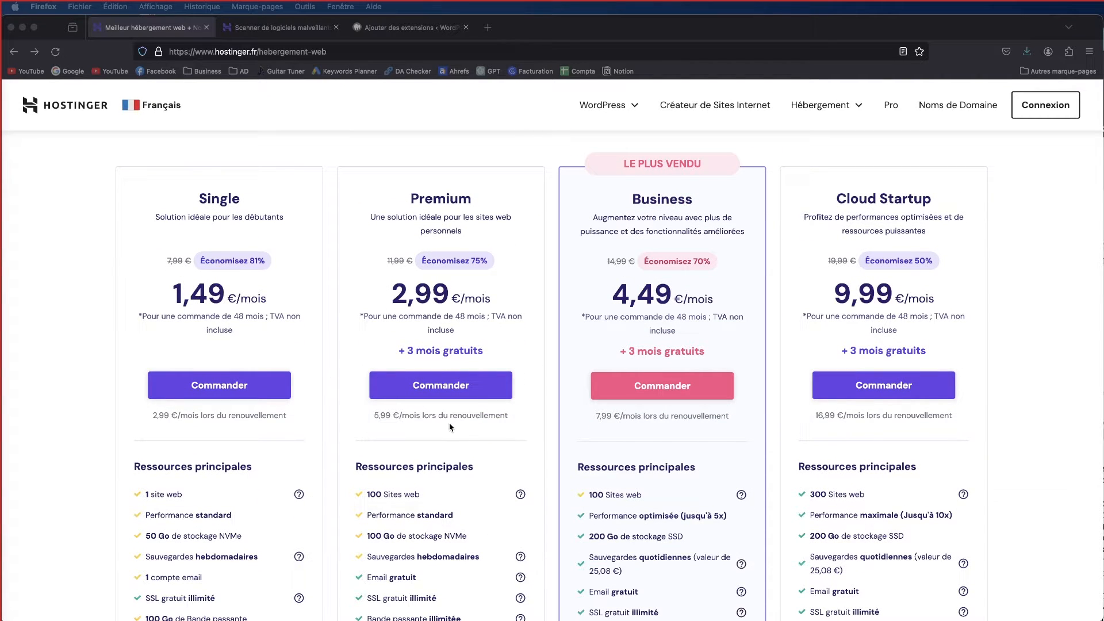
click(90, 213)
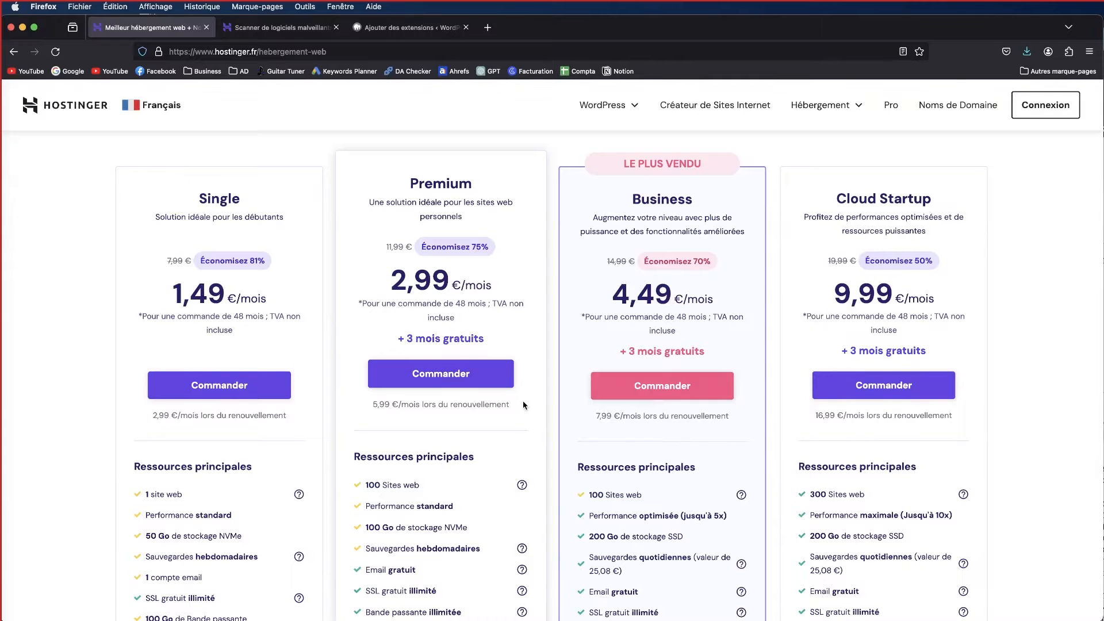
scroll(522, 403, down, 2)
scroll(523, 405, down, 2)
scroll(515, 391, up, 1)
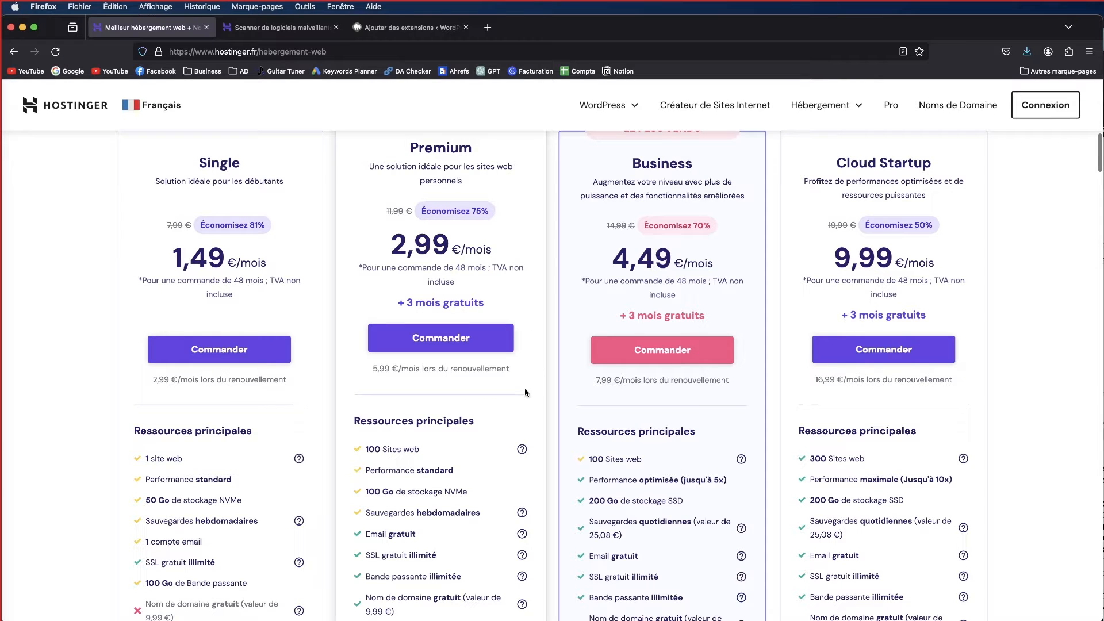
scroll(525, 393, down, 3)
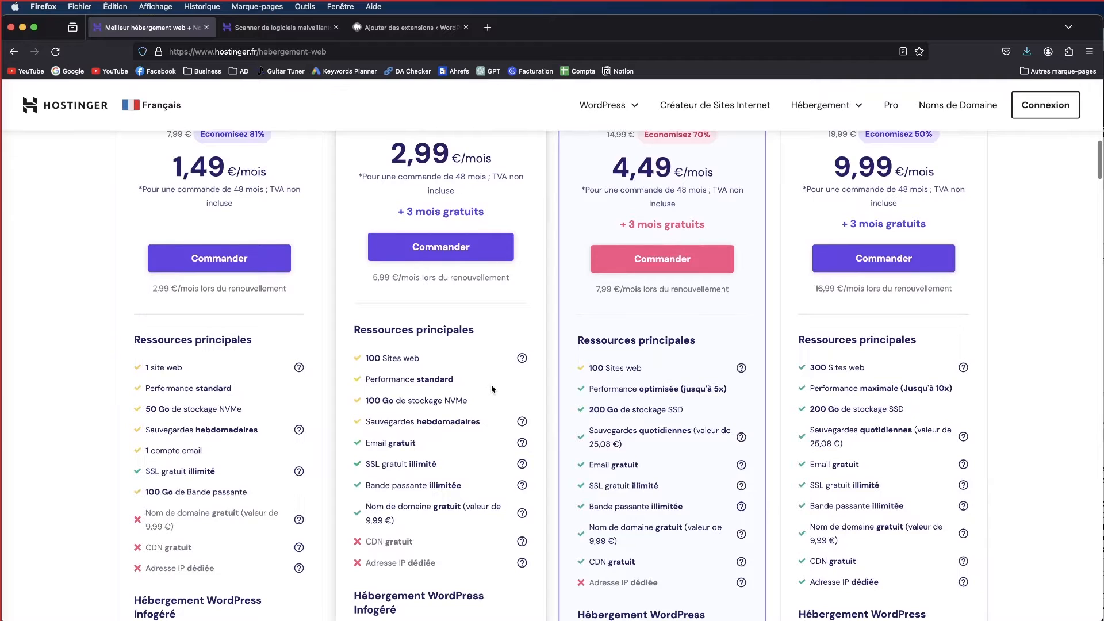
scroll(480, 397, down, 1)
drag(366, 430, 429, 430)
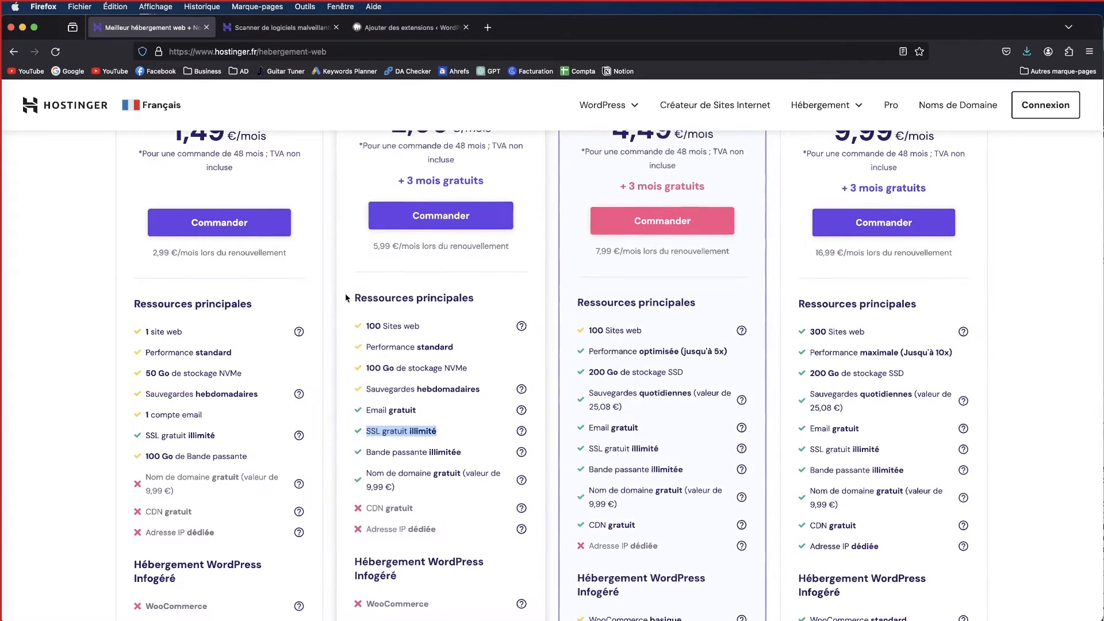
click(61, 242)
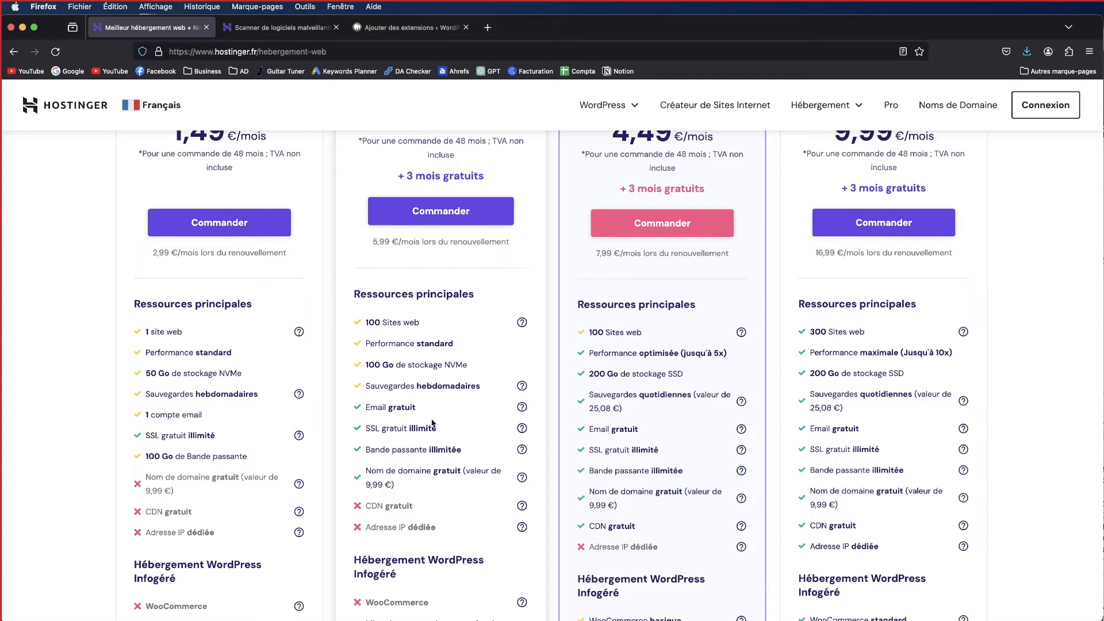
Compare the managed WordPress, website builder, security and support features across the four hosting plans
scroll(447, 419, down, 3)
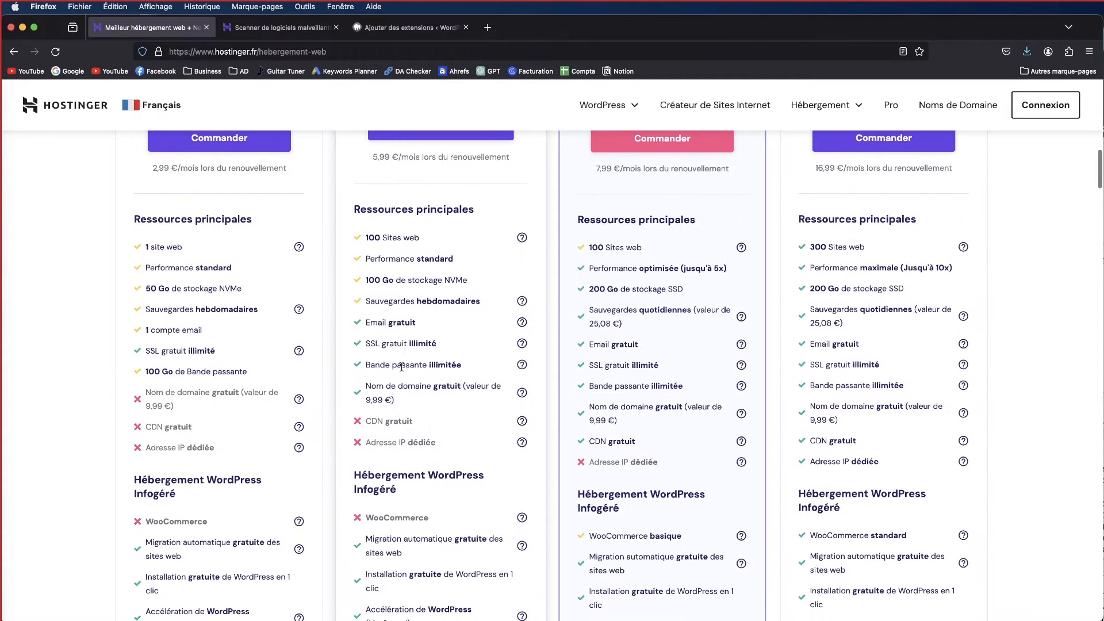
scroll(401, 318, down, 10)
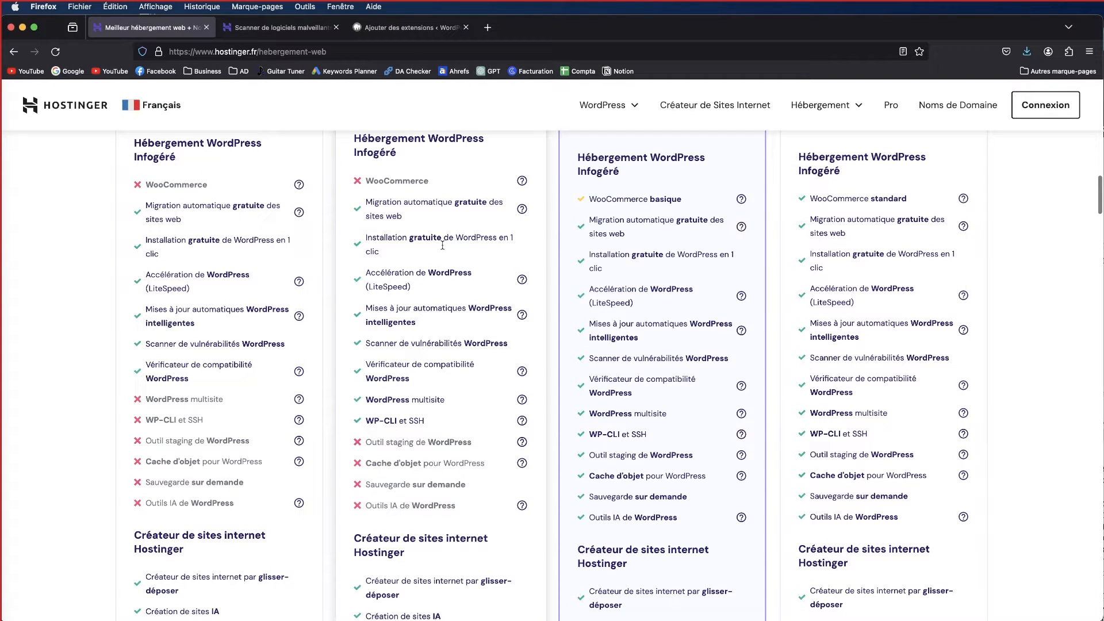
scroll(443, 334, down, 5)
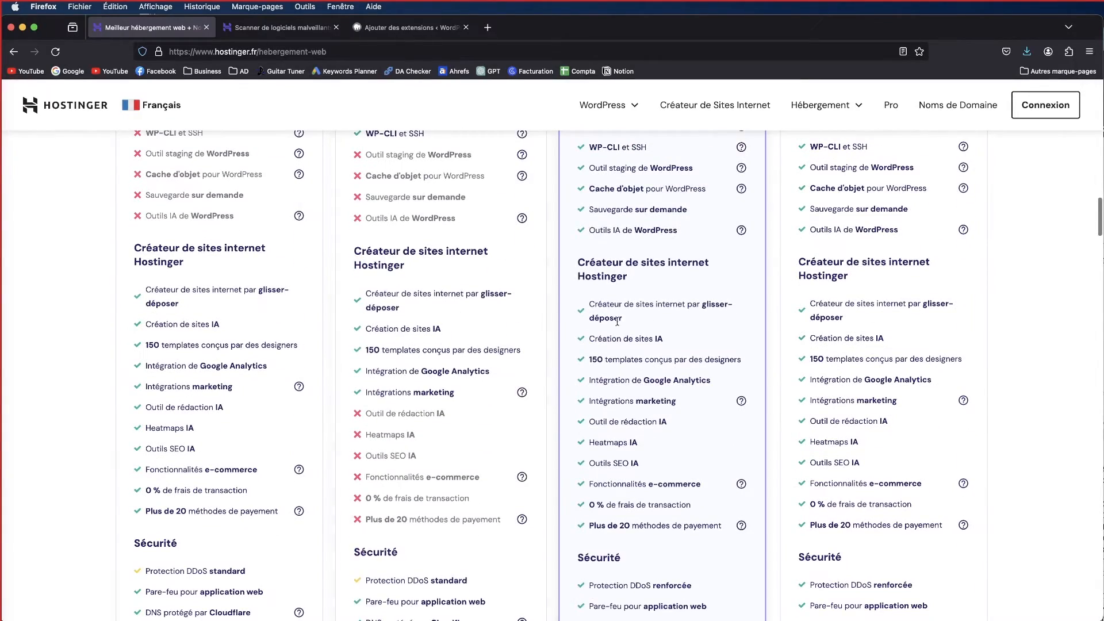
scroll(683, 325, down, 3)
scroll(429, 397, down, 1)
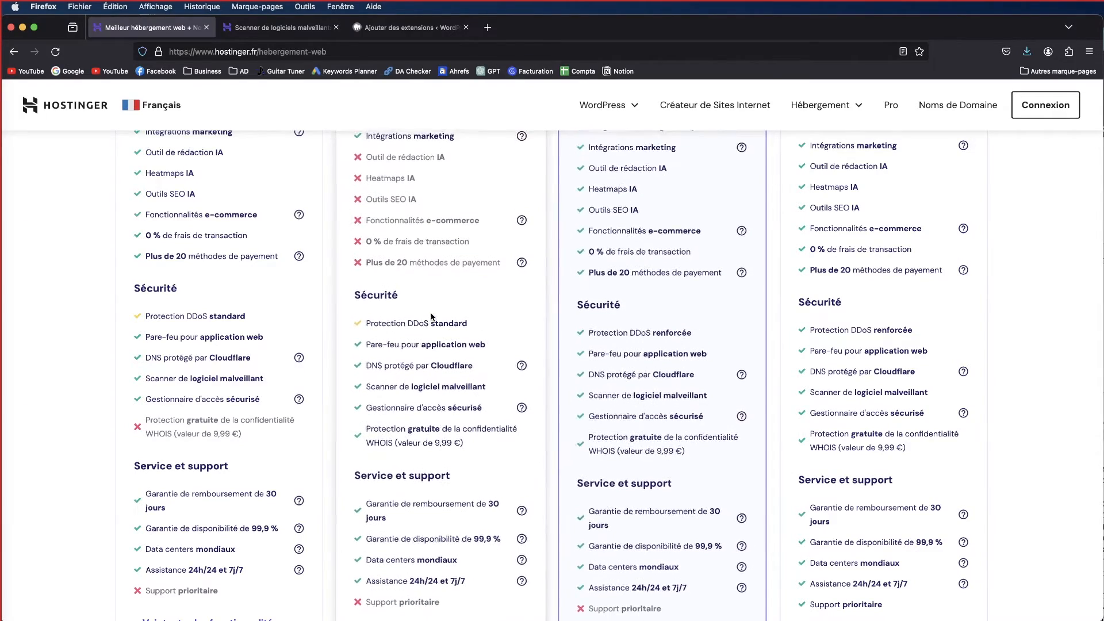
scroll(592, 299, up, 3)
scroll(598, 305, down, 1)
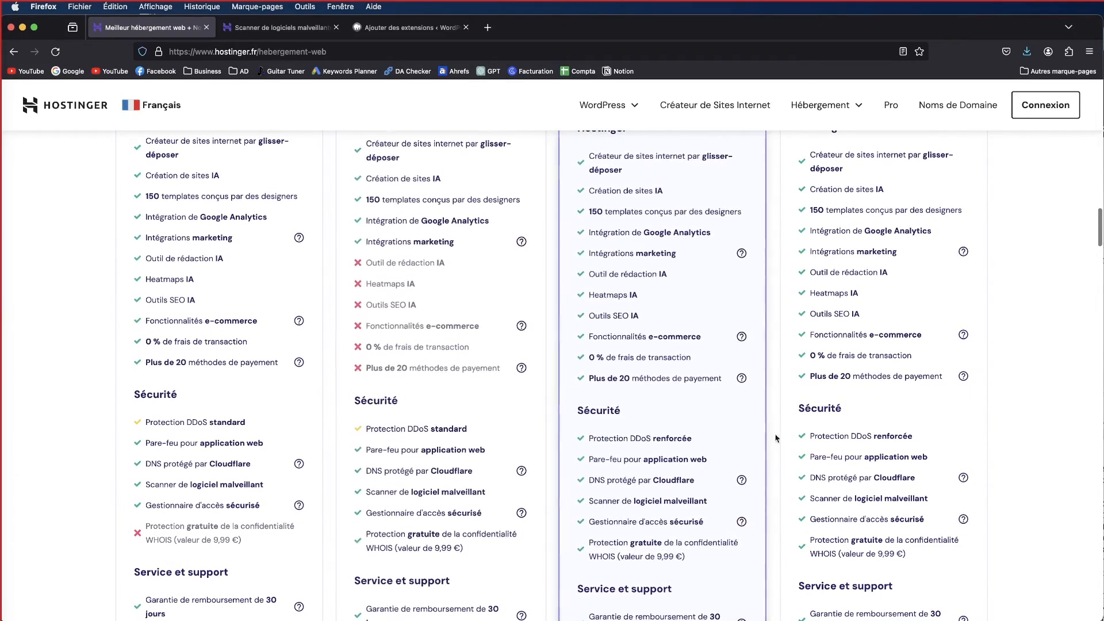
scroll(726, 428, up, 1)
scroll(726, 426, up, 1)
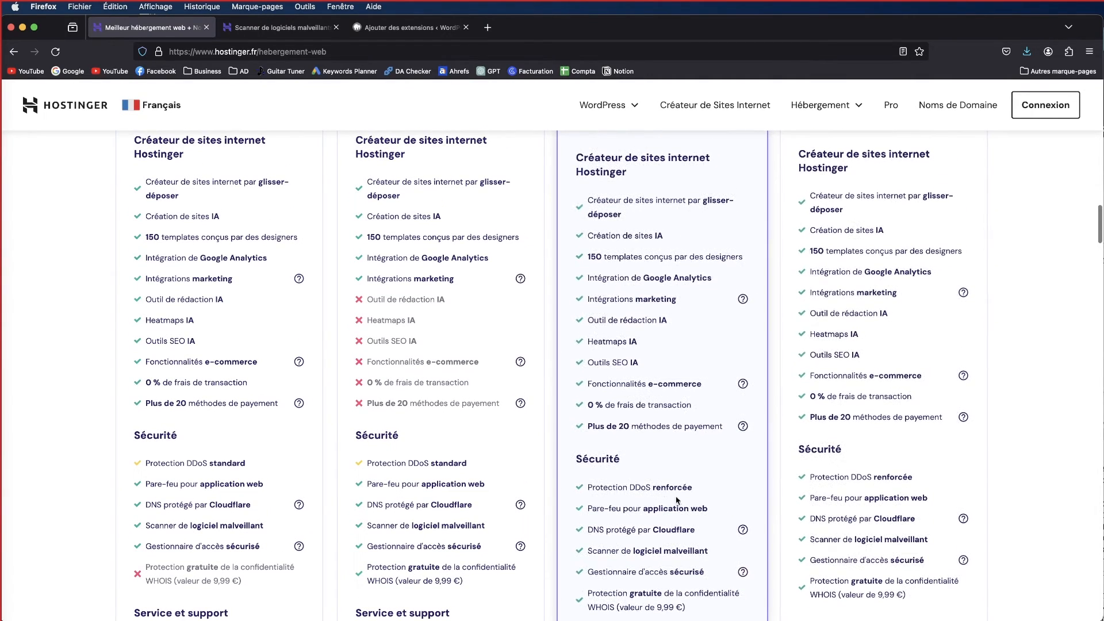
scroll(613, 486, down, 2)
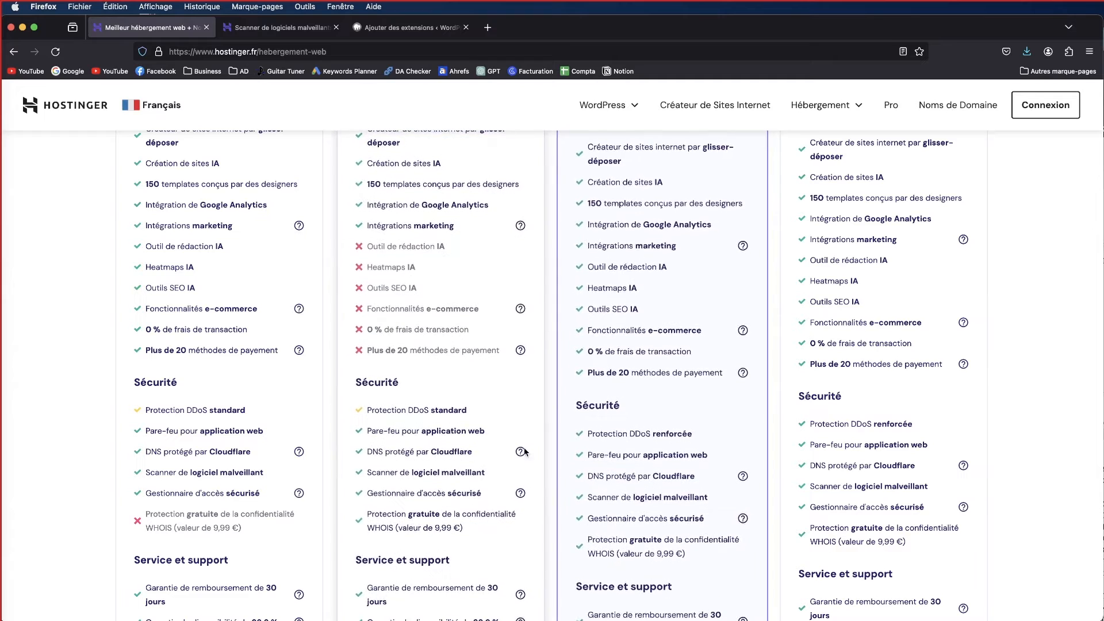
scroll(370, 475, down, 1)
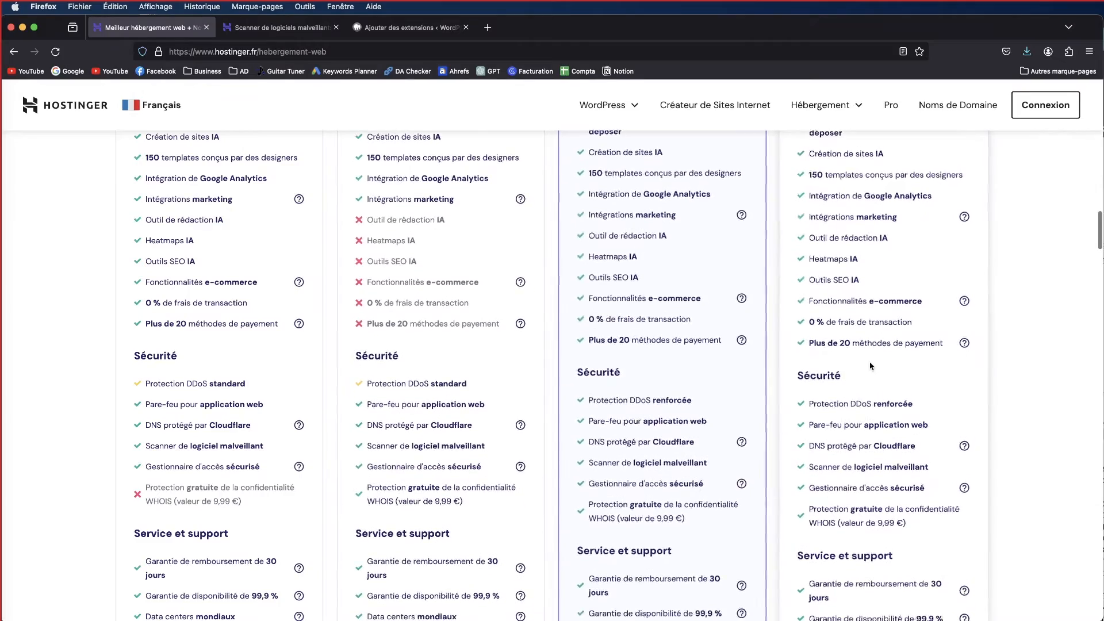
Order the Premium hosting plan and choose the 48-month billing period
scroll(863, 373, up, 6)
scroll(871, 365, up, 20)
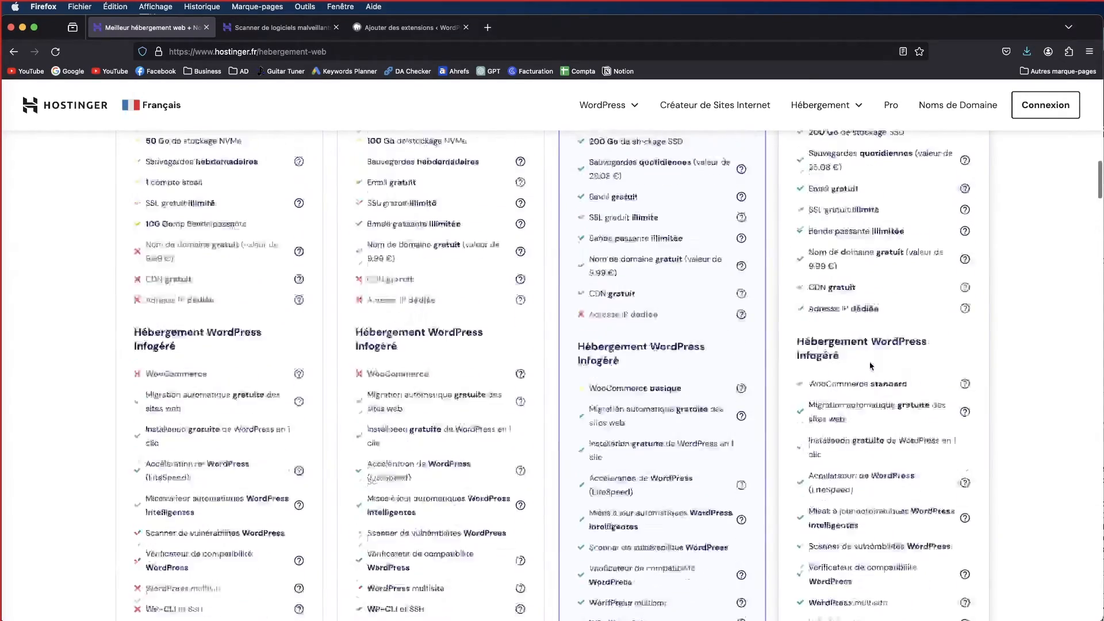
scroll(431, 248, up, 3)
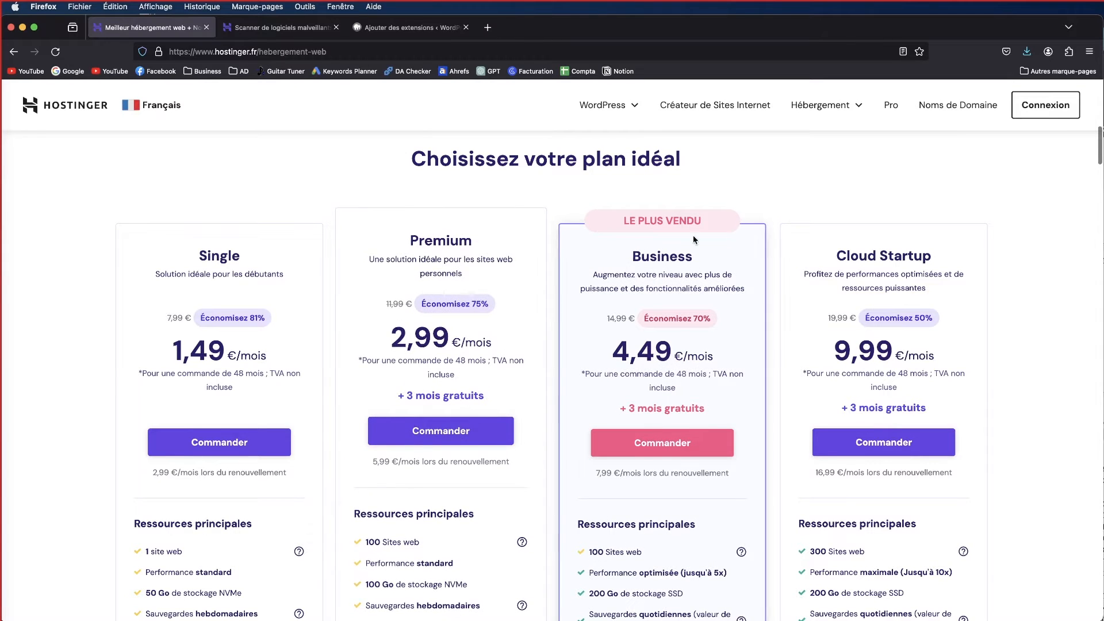
click(437, 431)
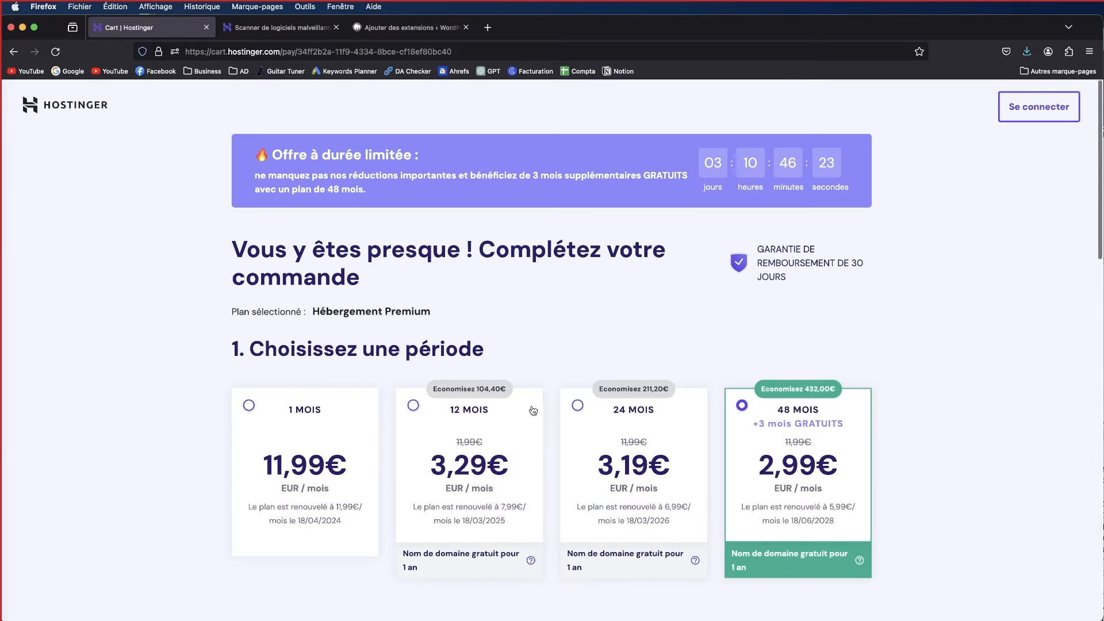
scroll(420, 374, down, 3)
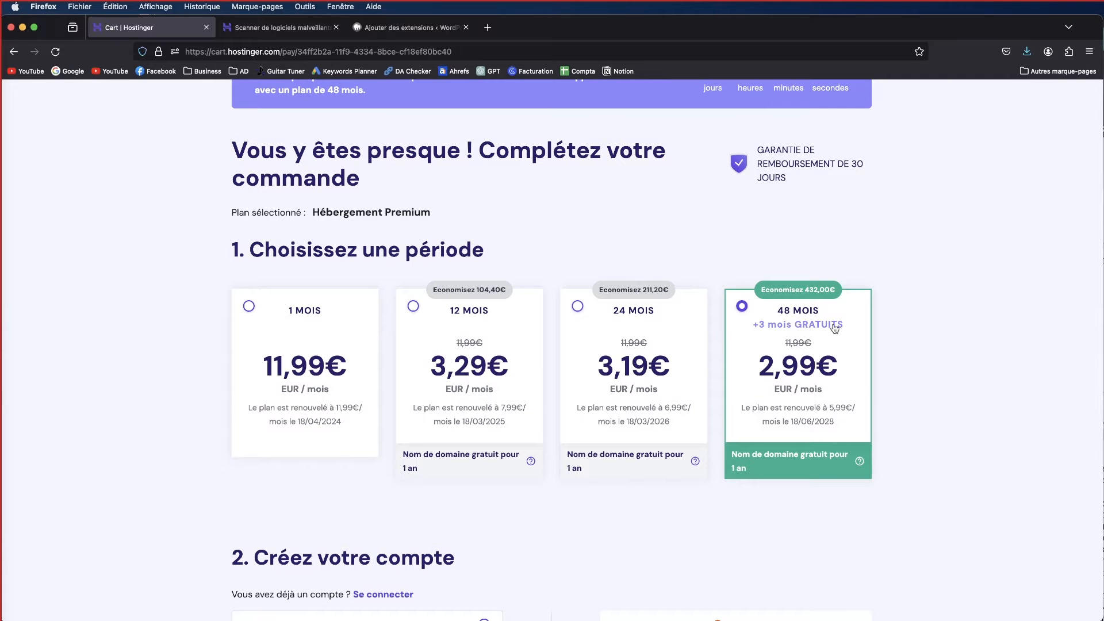
scroll(837, 356, down, 1)
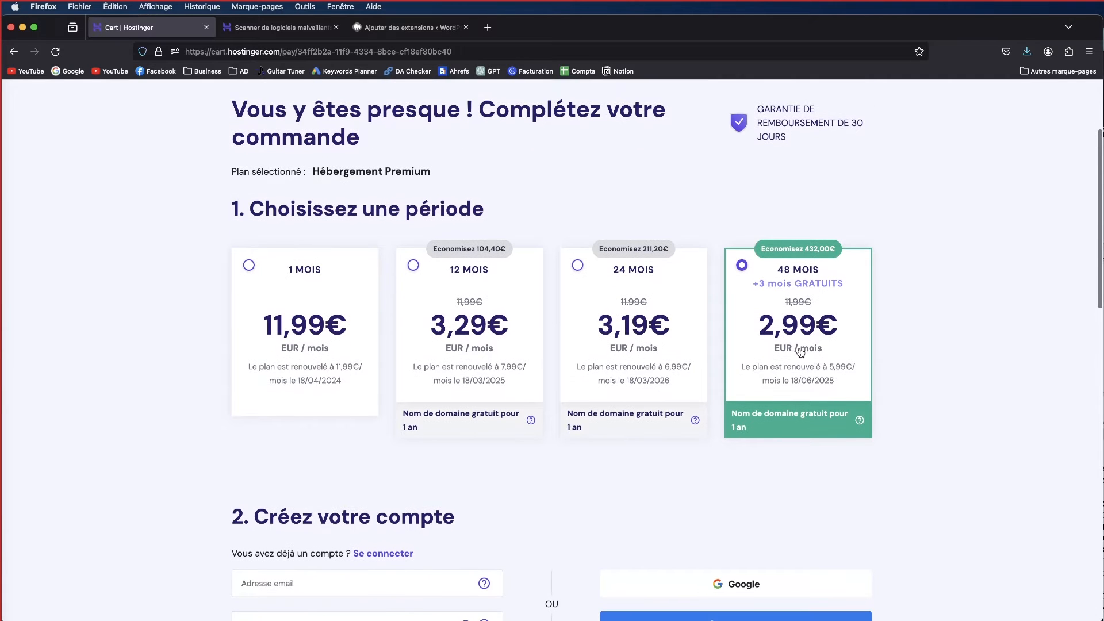
click(483, 301)
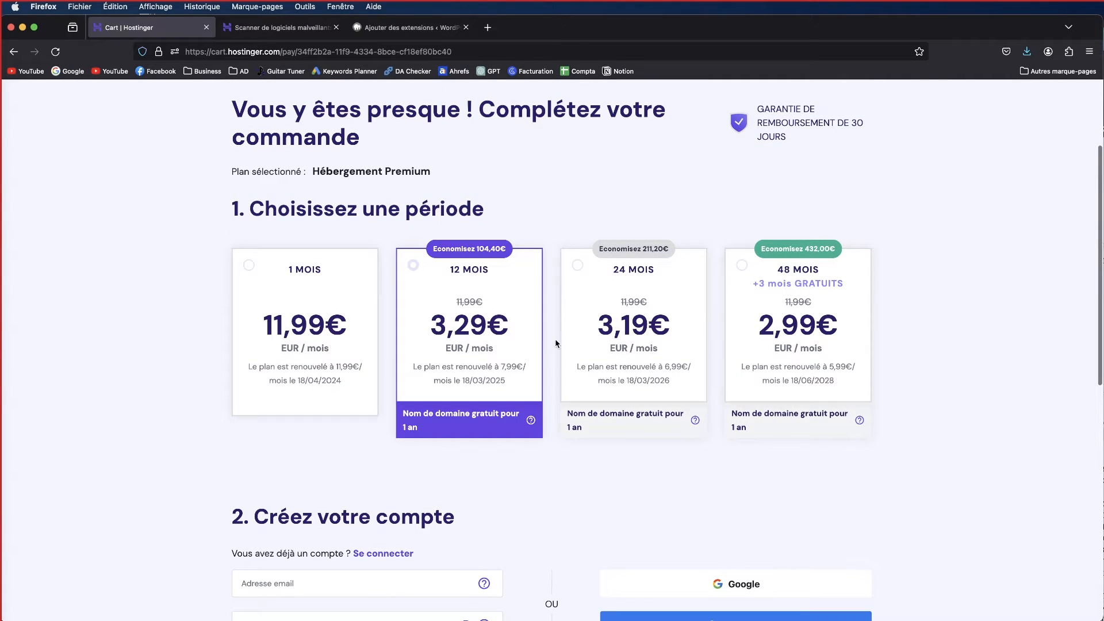
click(850, 314)
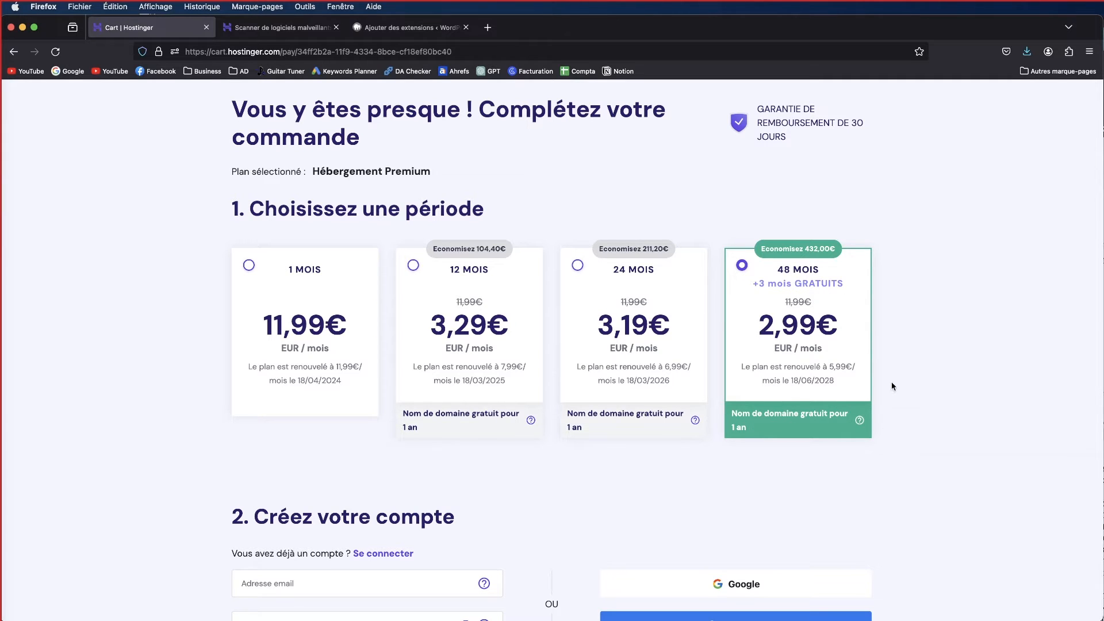
Apply the coupon code HACKINGSEO to the Premium hosting order
scroll(891, 386, down, 5)
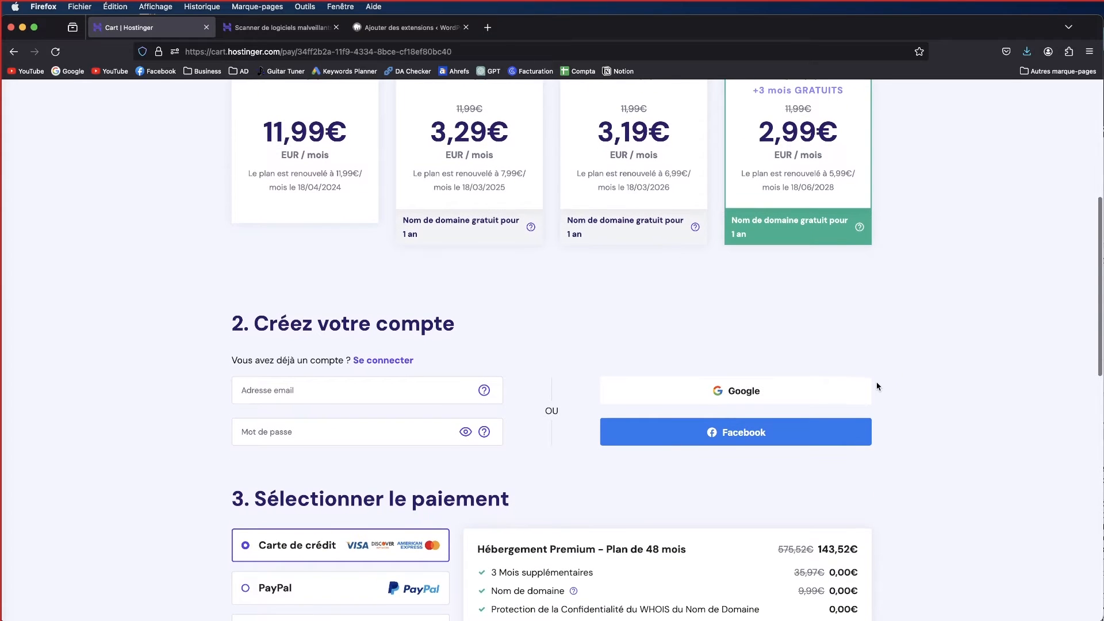
scroll(878, 386, down, 6)
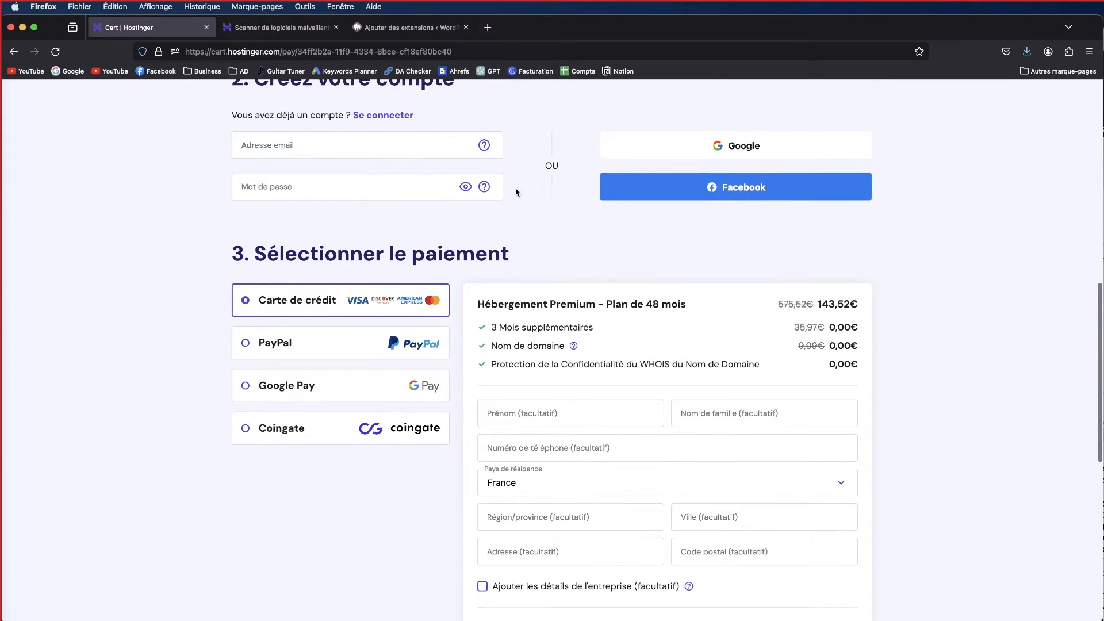
scroll(516, 193, down, 2)
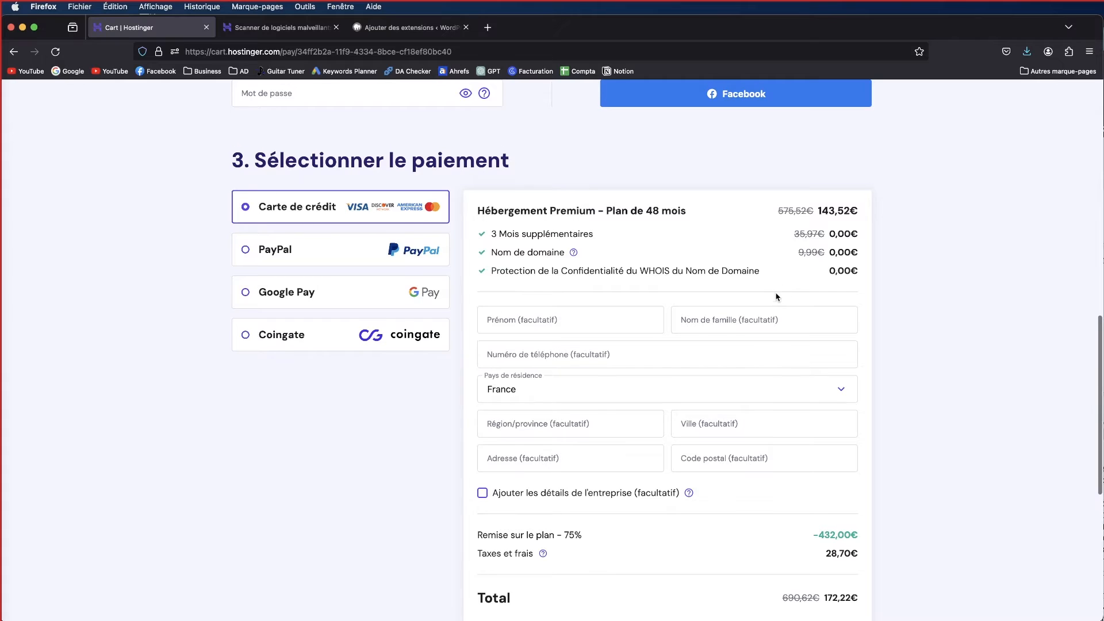
scroll(776, 296, down, 4)
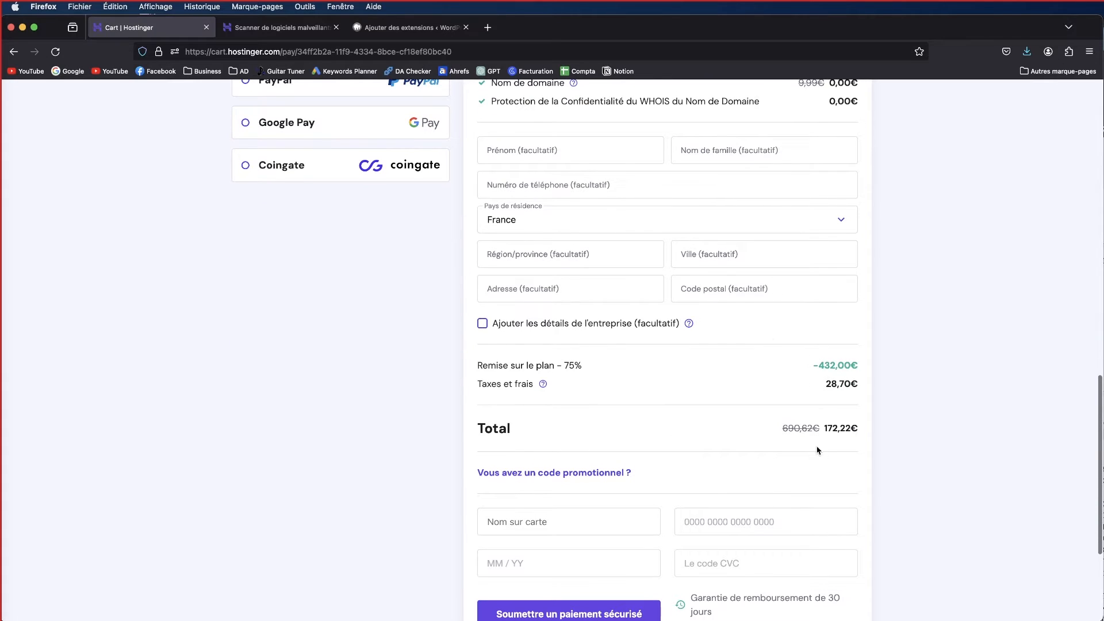
scroll(825, 431, up, 1)
drag(824, 430, 837, 429)
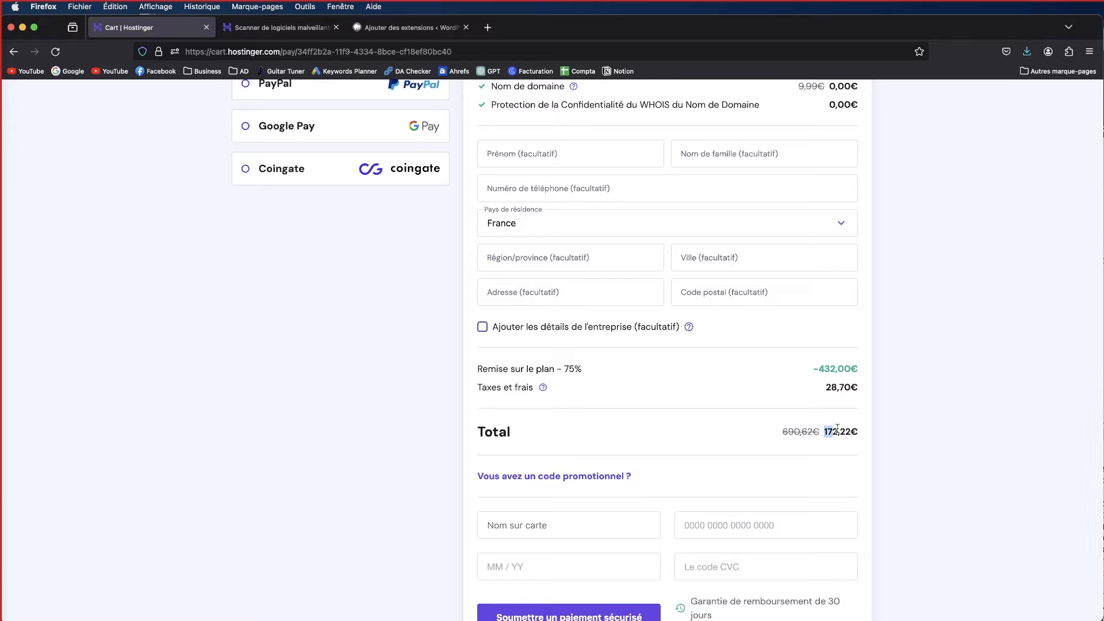
click(573, 477)
click(535, 512)
text(HACKINGSEO)
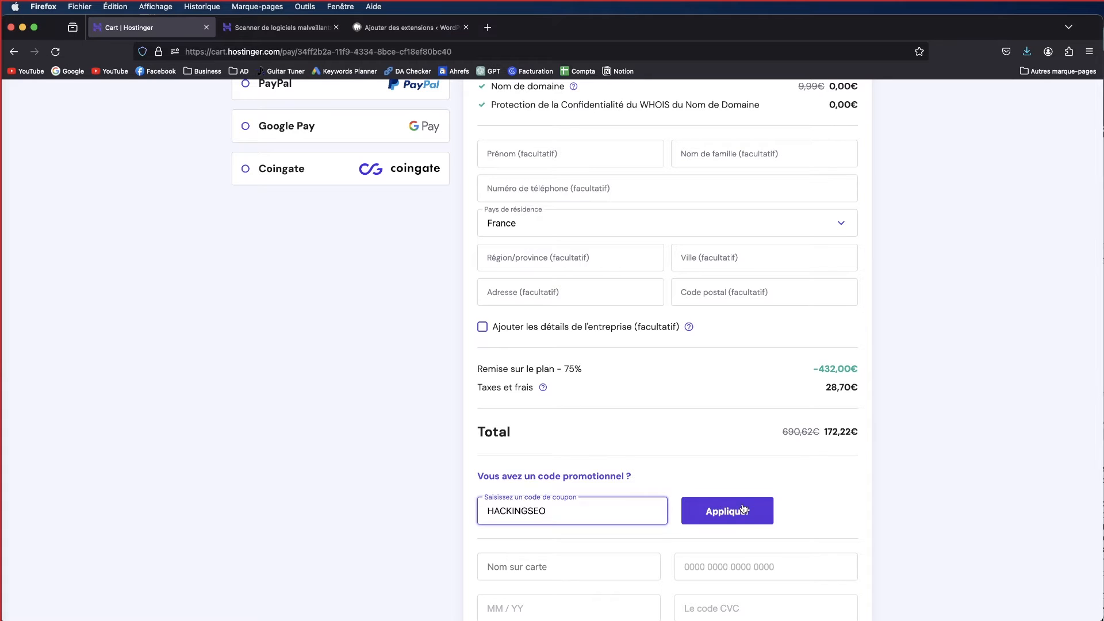
click(744, 510)
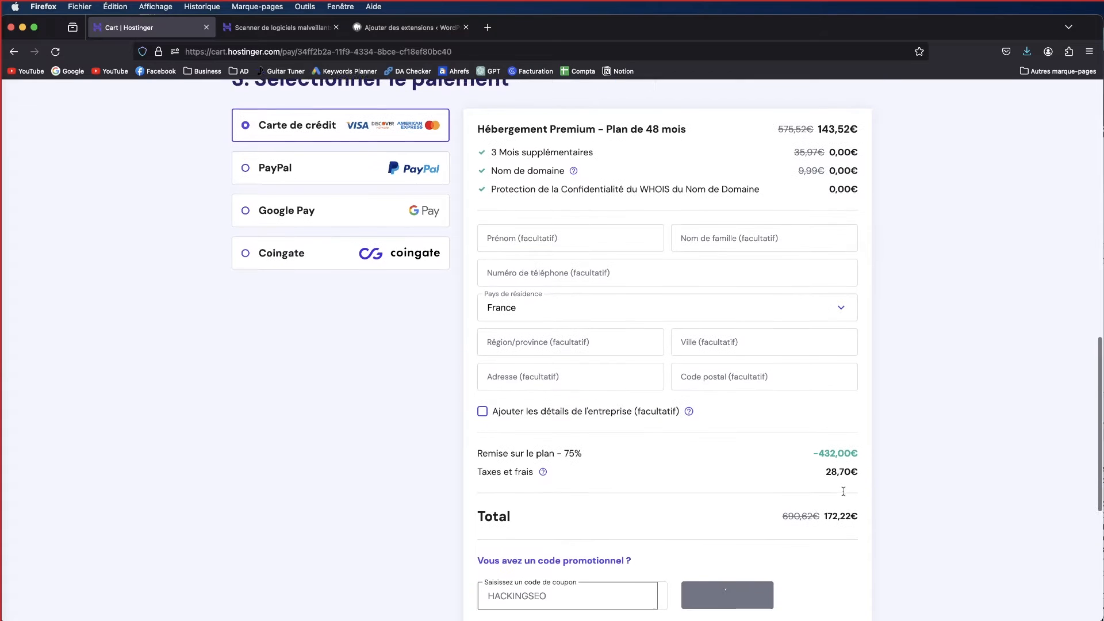
Review the order total, the price of each billing period and the account and payment sections with the coupon applied
drag(821, 509, 832, 509)
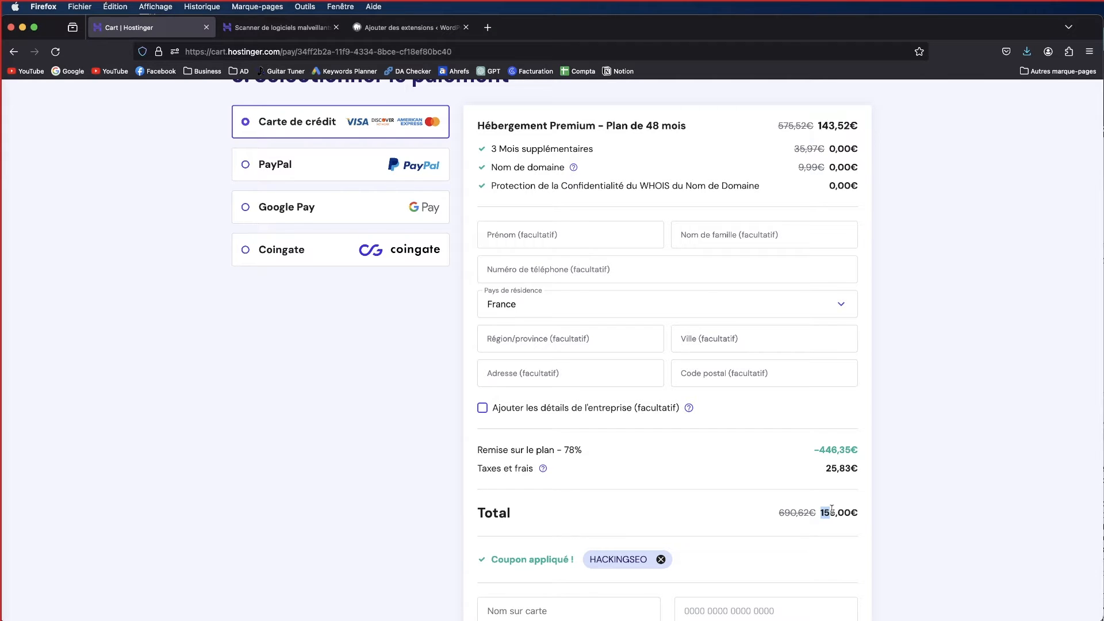
scroll(854, 460, up, 10)
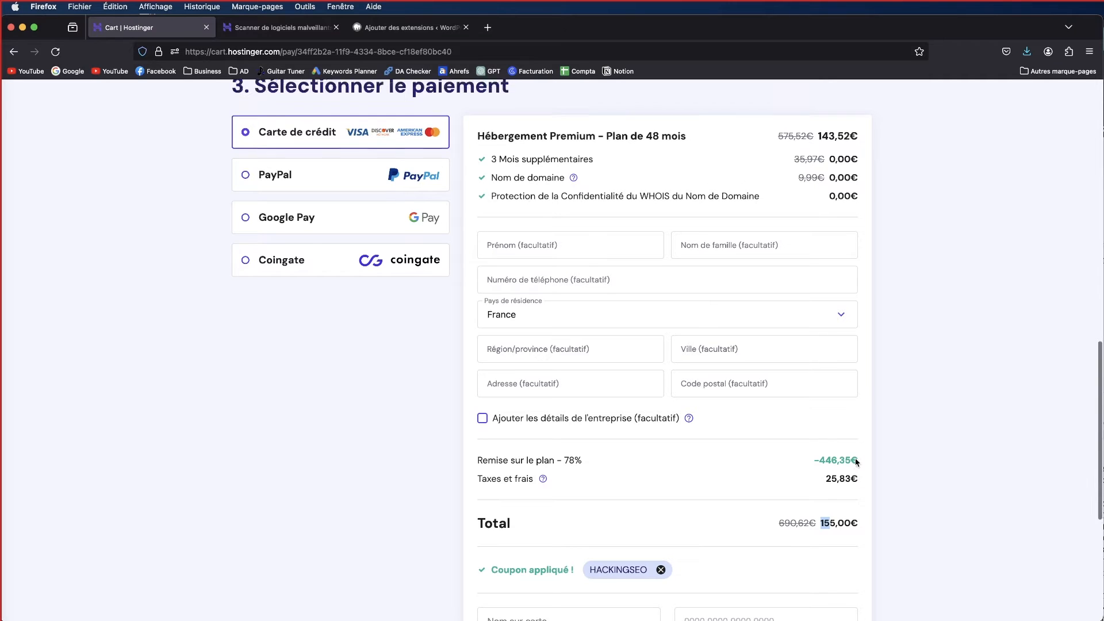
scroll(855, 462, up, 1)
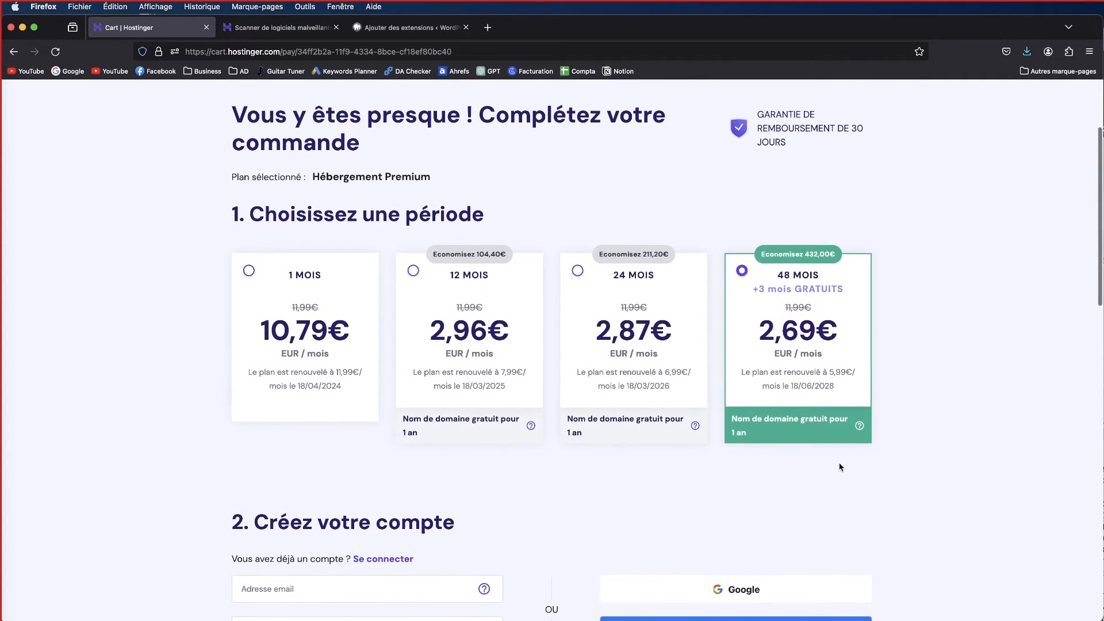
scroll(688, 444, down, 14)
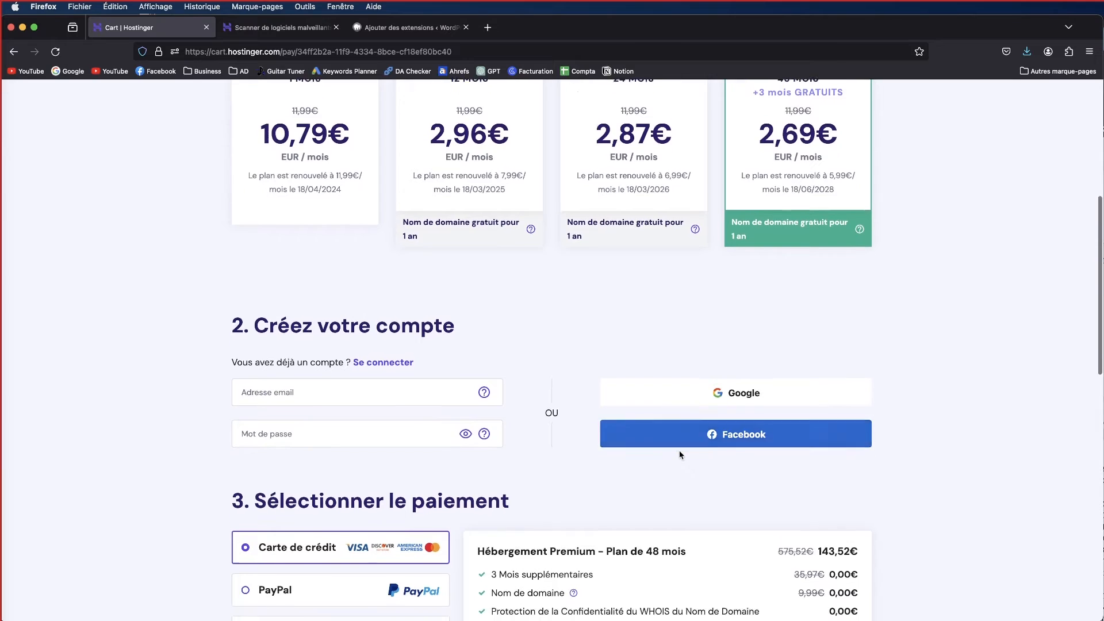
scroll(433, 404, down, 4)
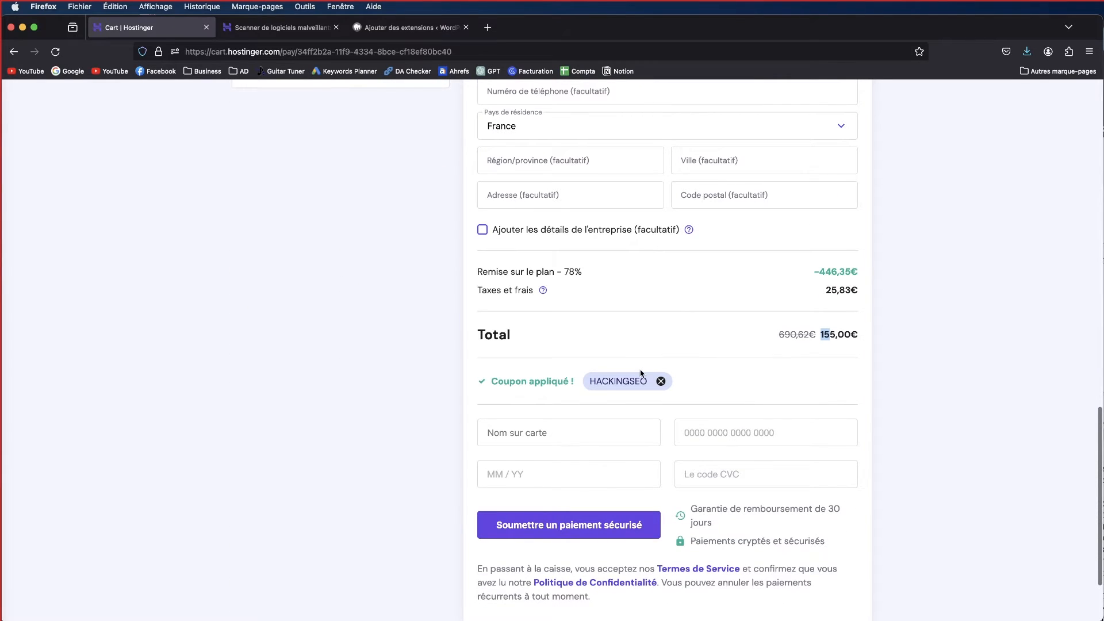
Review the payment methods, 48-month Premium plan items, billing fields and discounted total on the Hostinger checkout page
scroll(636, 379, up, 1)
scroll(637, 379, up, 1)
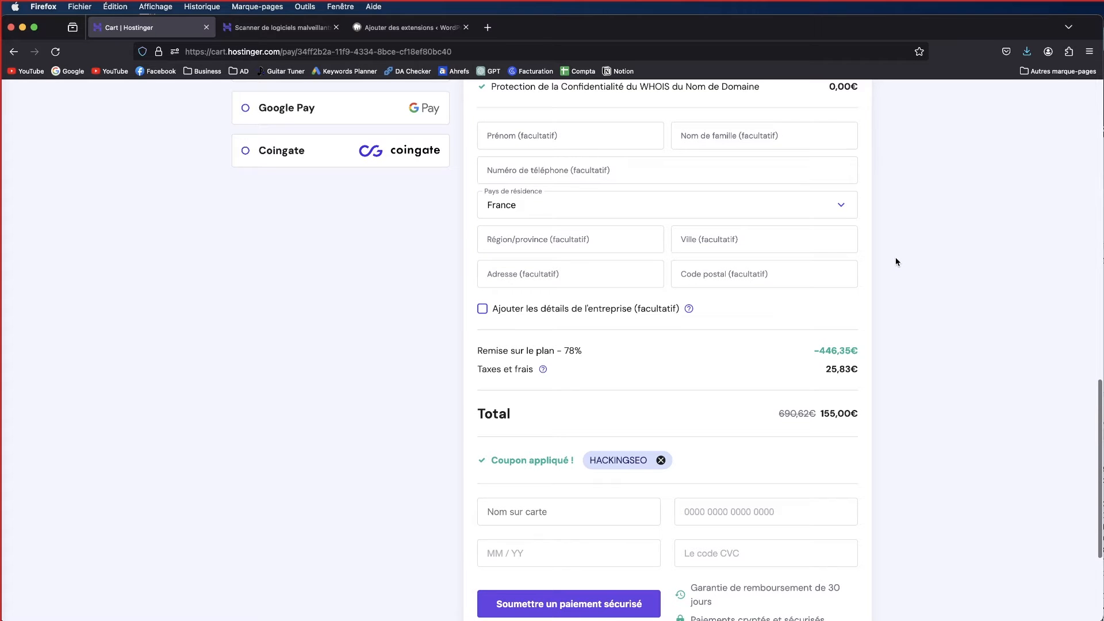
scroll(895, 259, up, 2)
scroll(895, 262, up, 1)
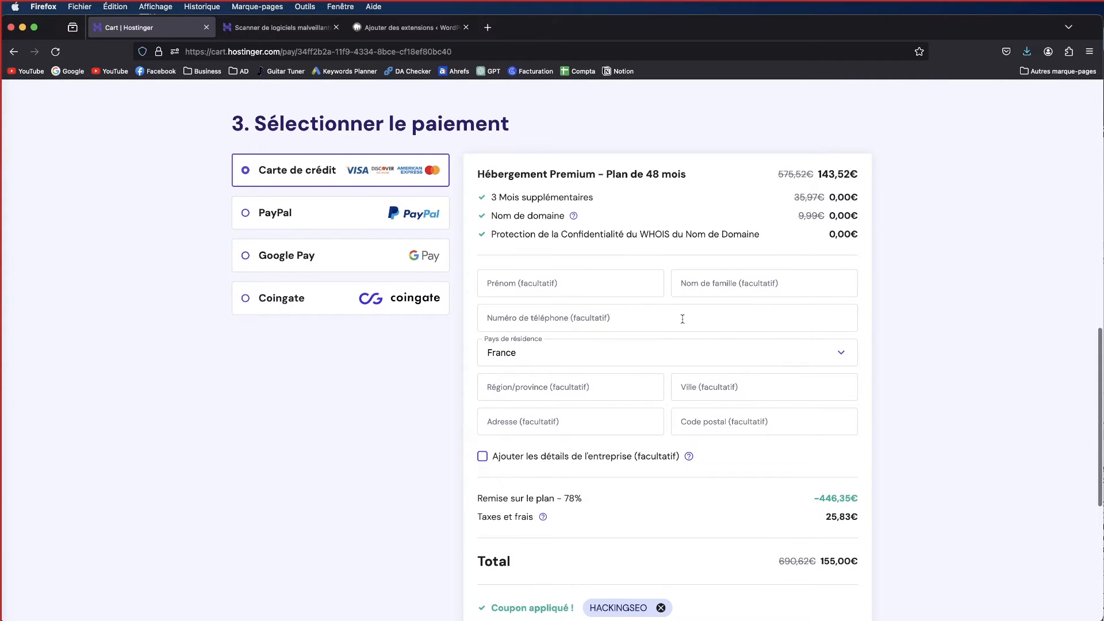
scroll(683, 322, down, 3)
scroll(683, 322, down, 1)
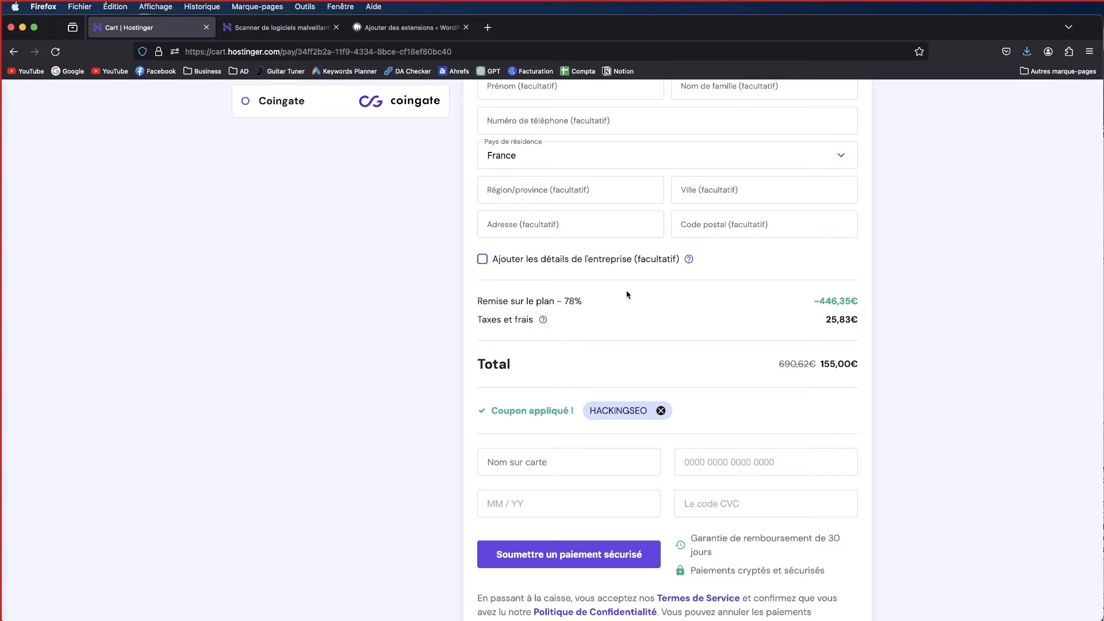
Switch to the Hostinger control panel for akdev.fr and check its malware scanner and the type of its SSL certificate
click(256, 28)
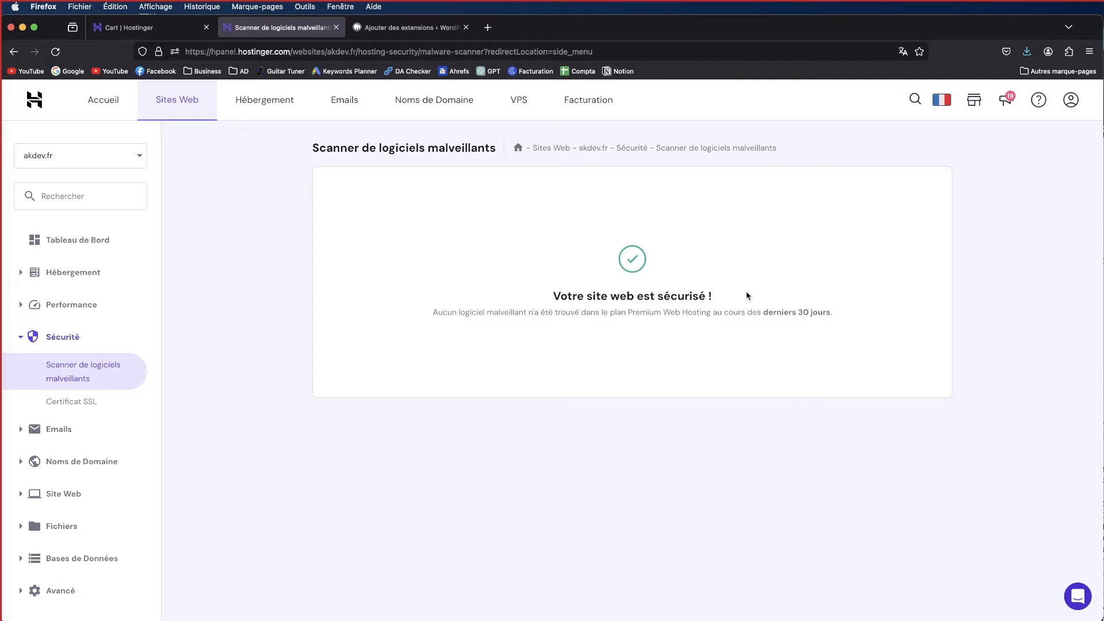
click(63, 404)
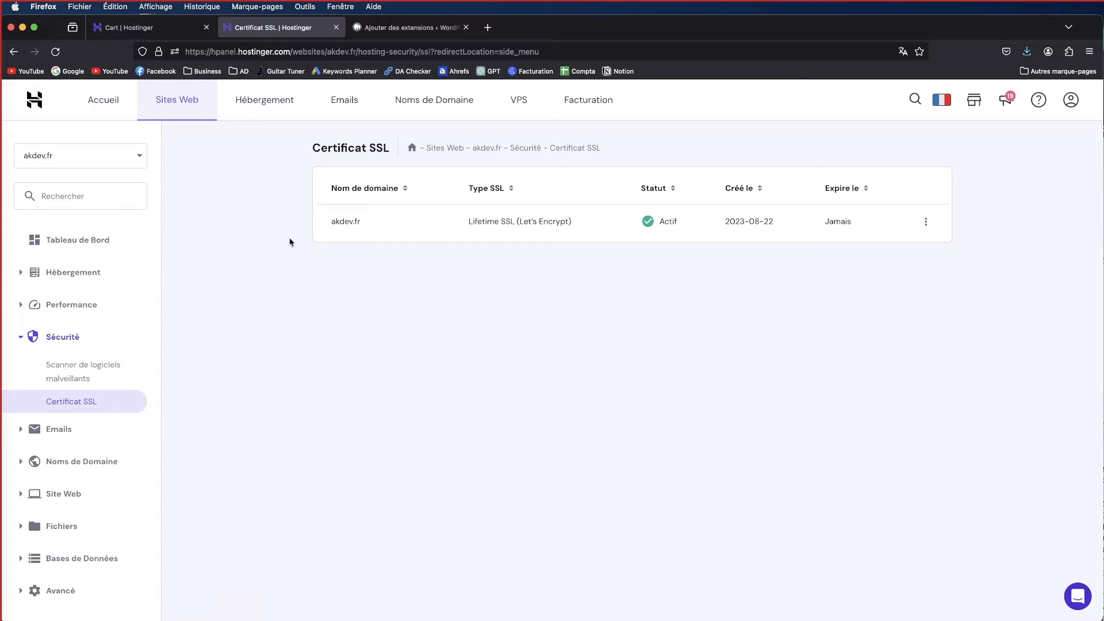
drag(468, 221, 585, 227)
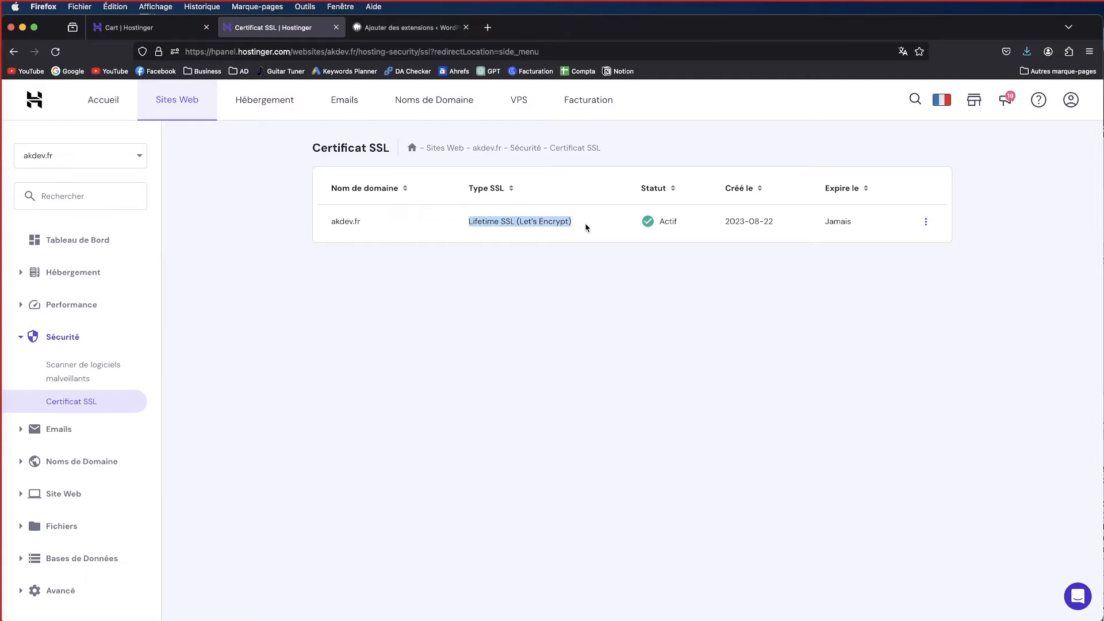
click(575, 302)
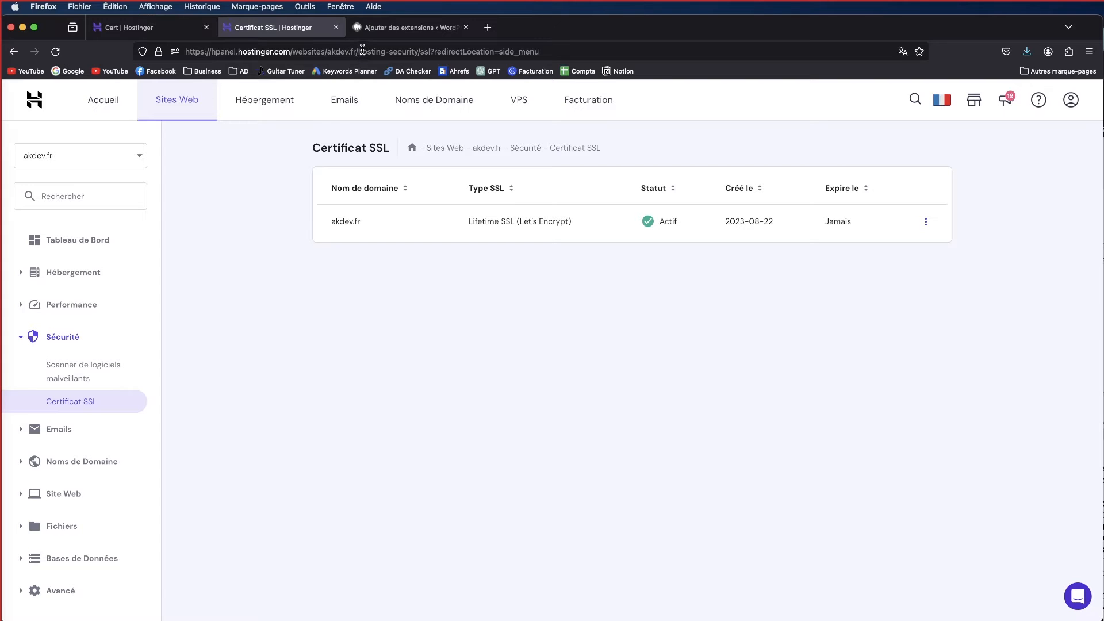
Switch to the WordPress admin's plugin search results, then install and activate the WPS Hide Login plugin
click(390, 32)
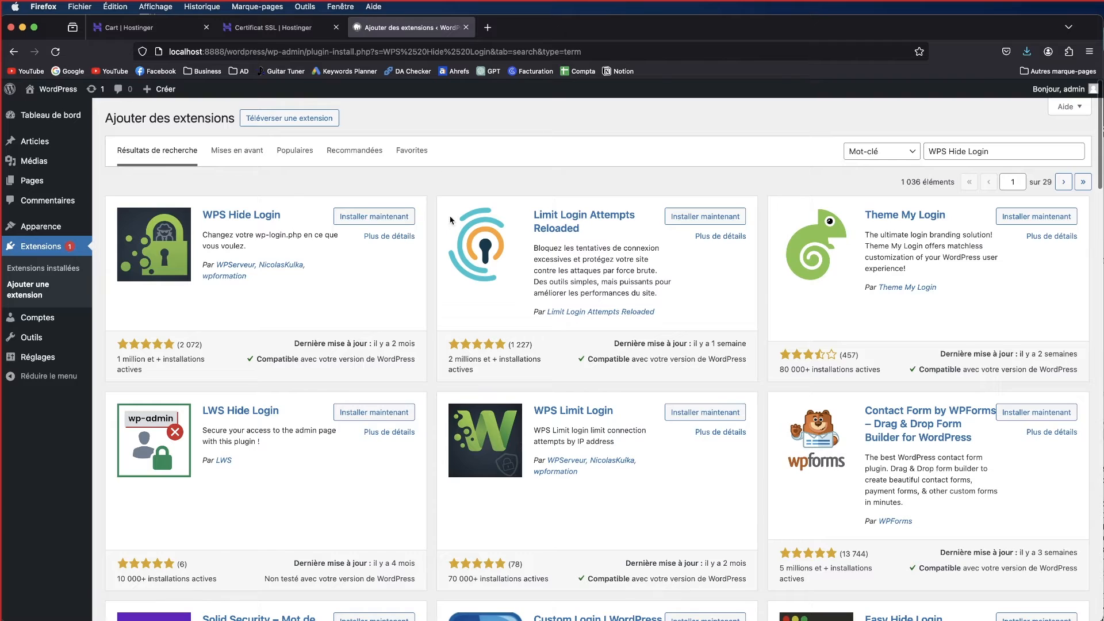
scroll(471, 174, down, 1)
scroll(471, 174, down, 1)
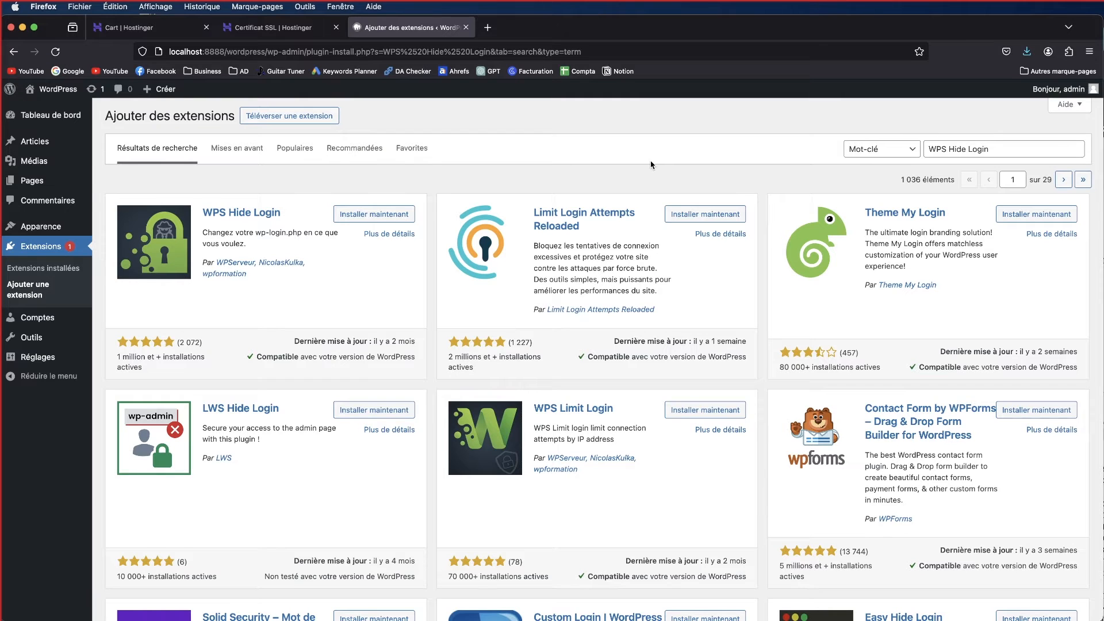
scroll(651, 165, down, 1)
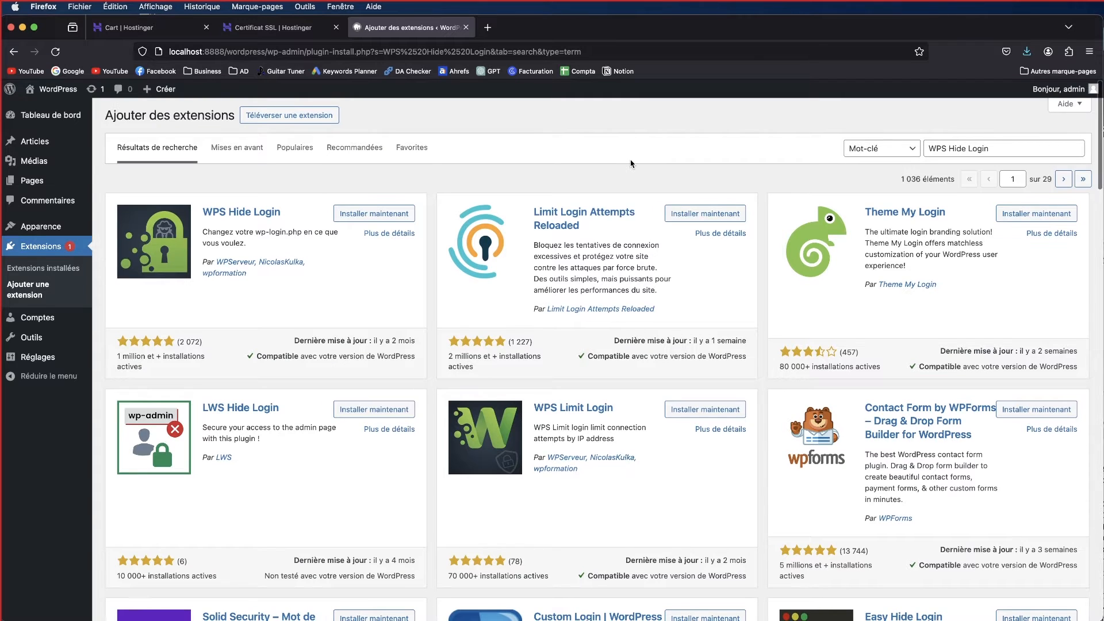
scroll(630, 163, down, 1)
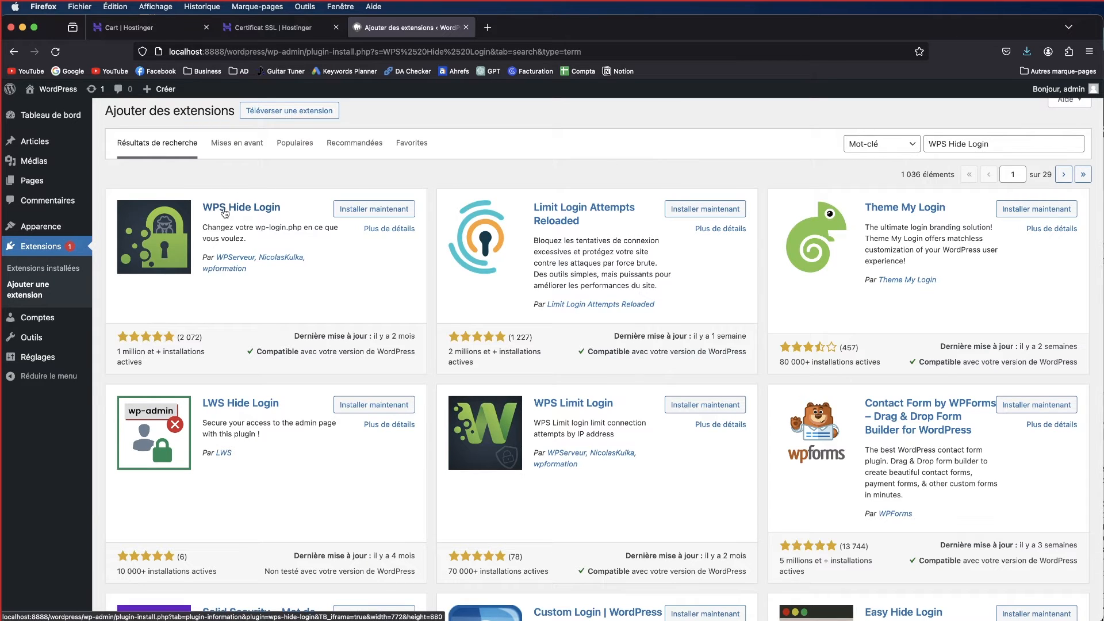
click(359, 210)
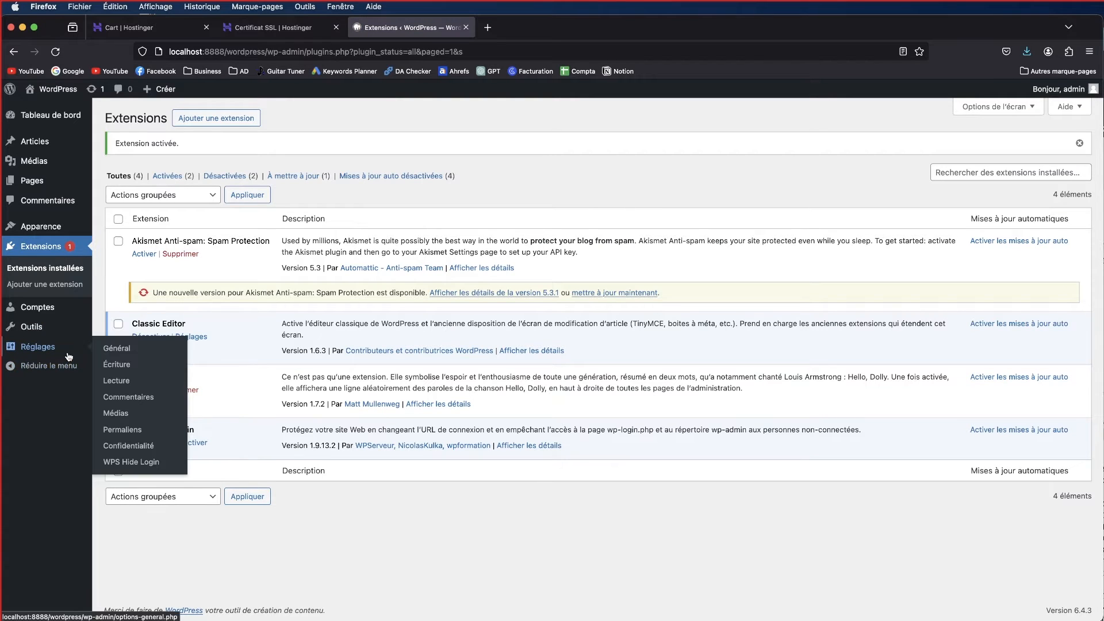
Open the WPS Hide Login settings and examine the login URL field
click(146, 462)
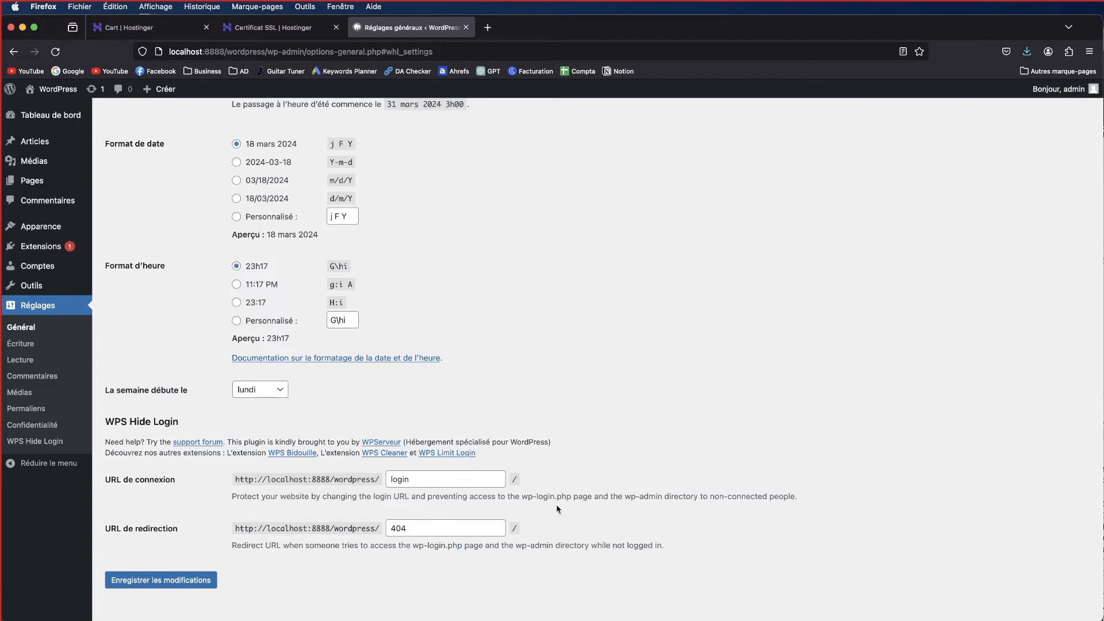
double_click(435, 480)
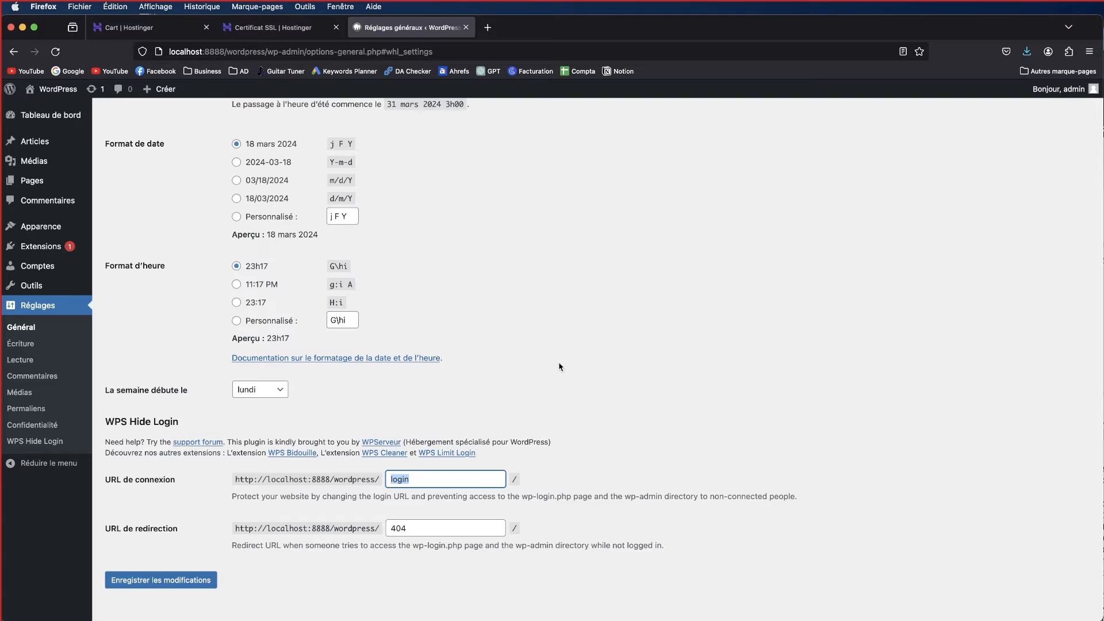
scroll(559, 366, down, 1)
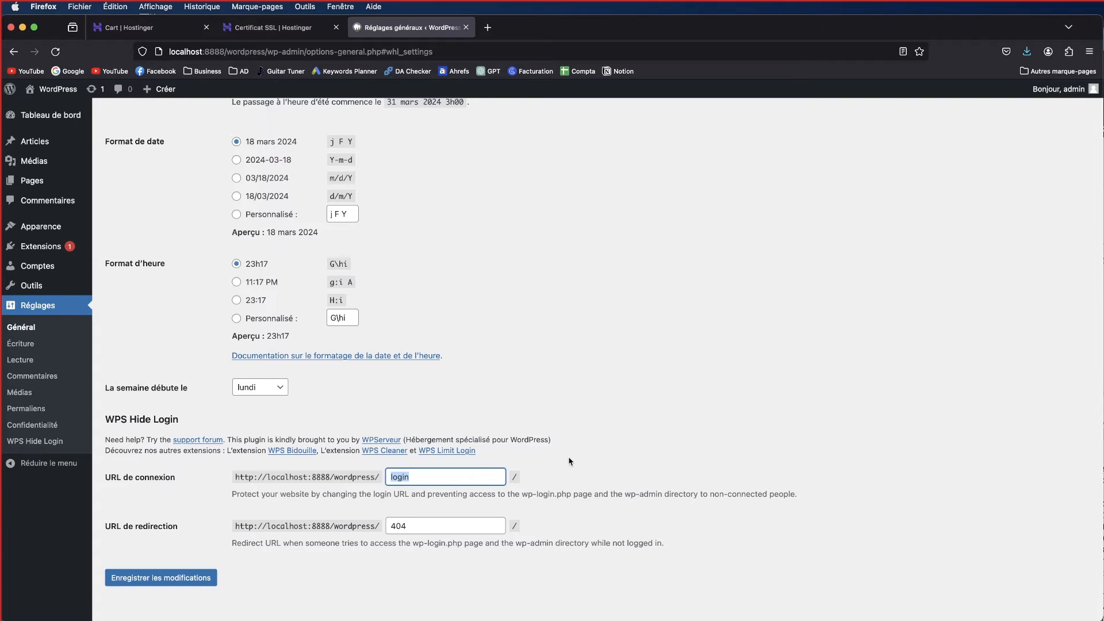
scroll(571, 461, up, 1)
scroll(514, 482, down, 1)
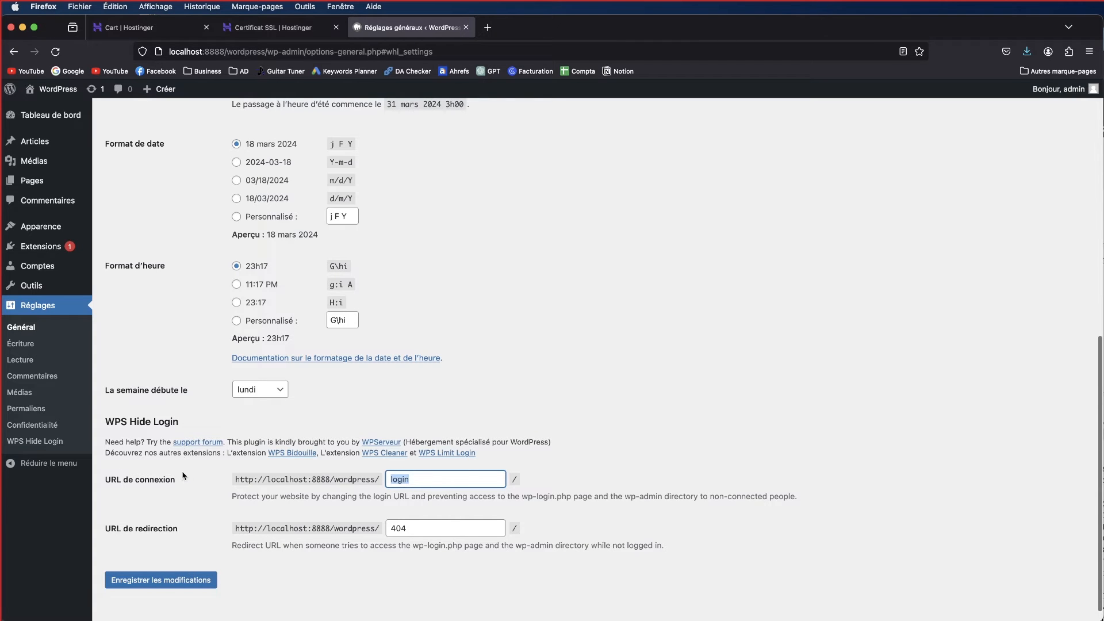
mouse_move(8, 297)
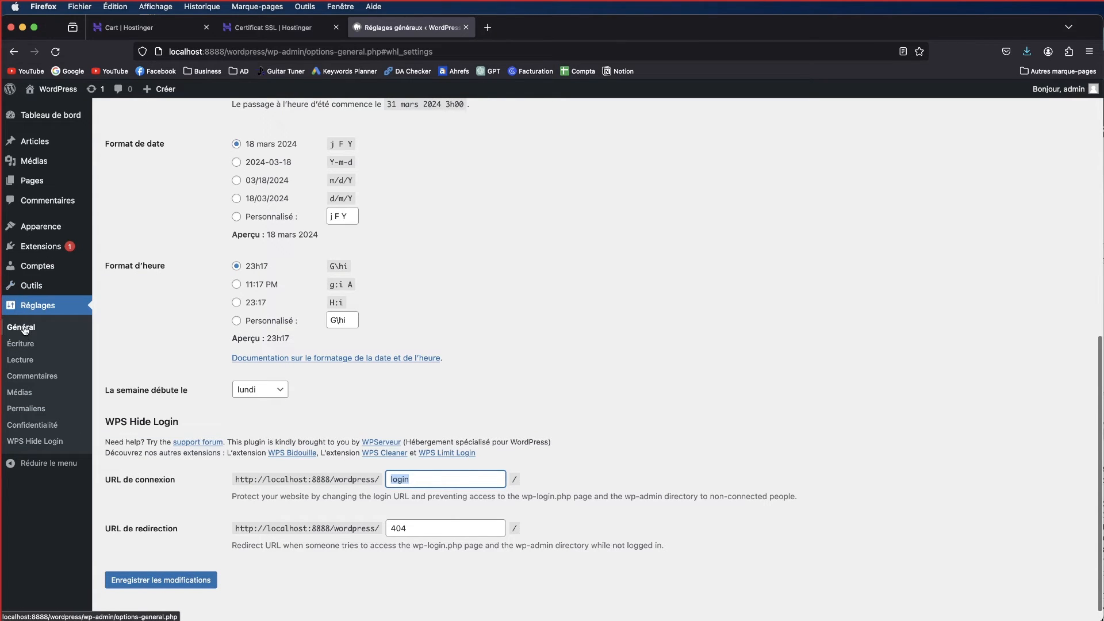
Reopen the WPS Hide Login settings and examine the redirection URL field for visitors who are not logged in
click(25, 444)
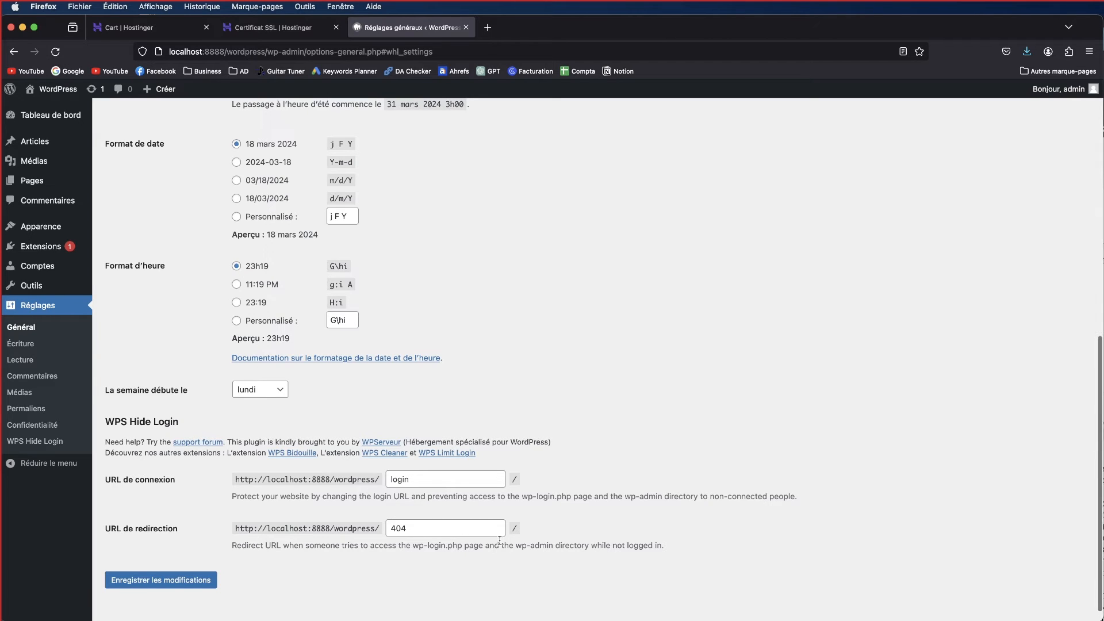
double_click(419, 532)
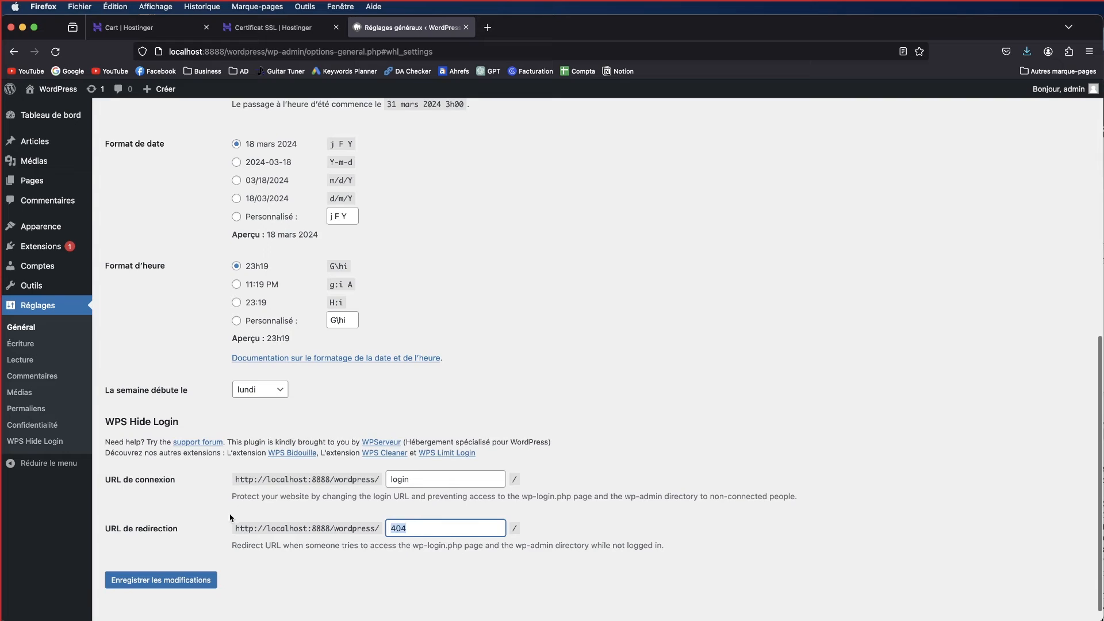
scroll(478, 513, up, 1)
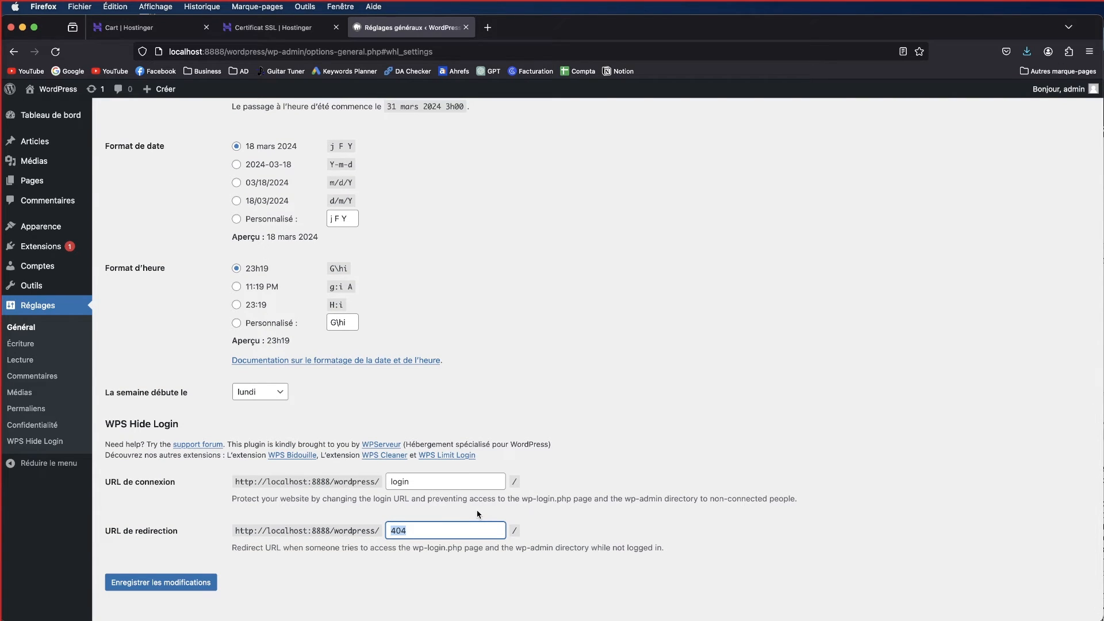
click(533, 529)
Open the page for adding plugins and search for WPS Hide Login
scroll(302, 310, up, 10)
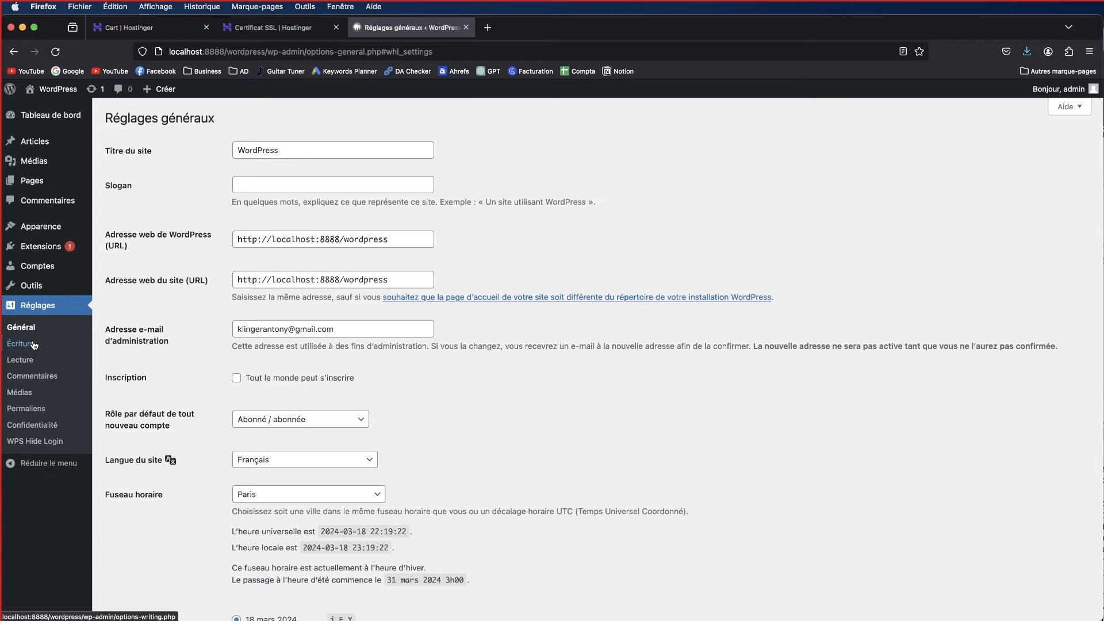
mouse_move(70, 246)
click(122, 268)
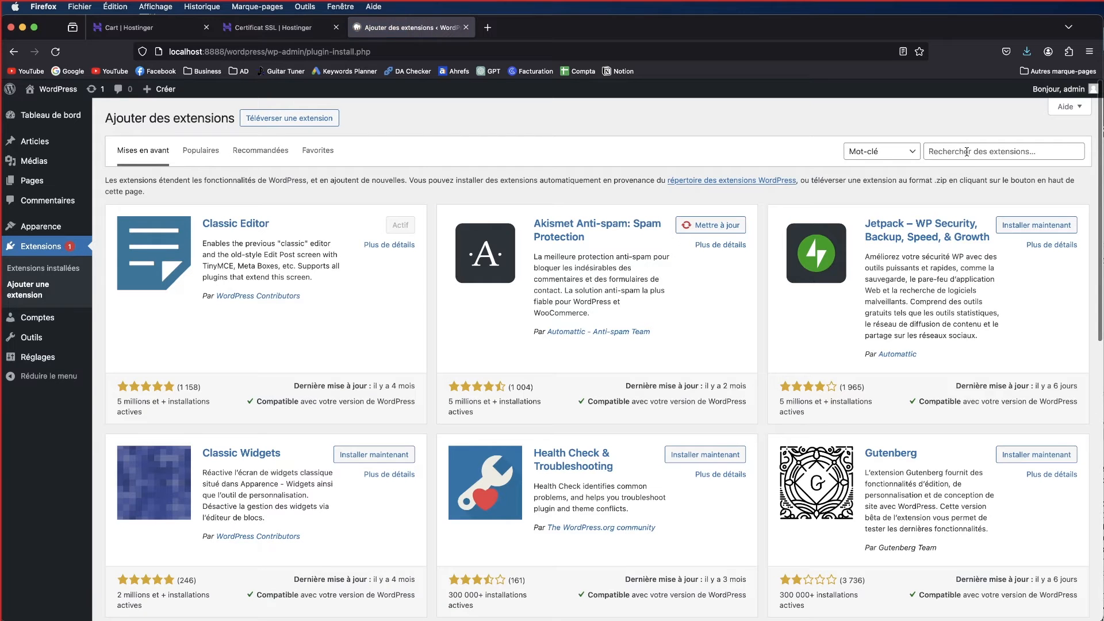
click(956, 153)
click(964, 178)
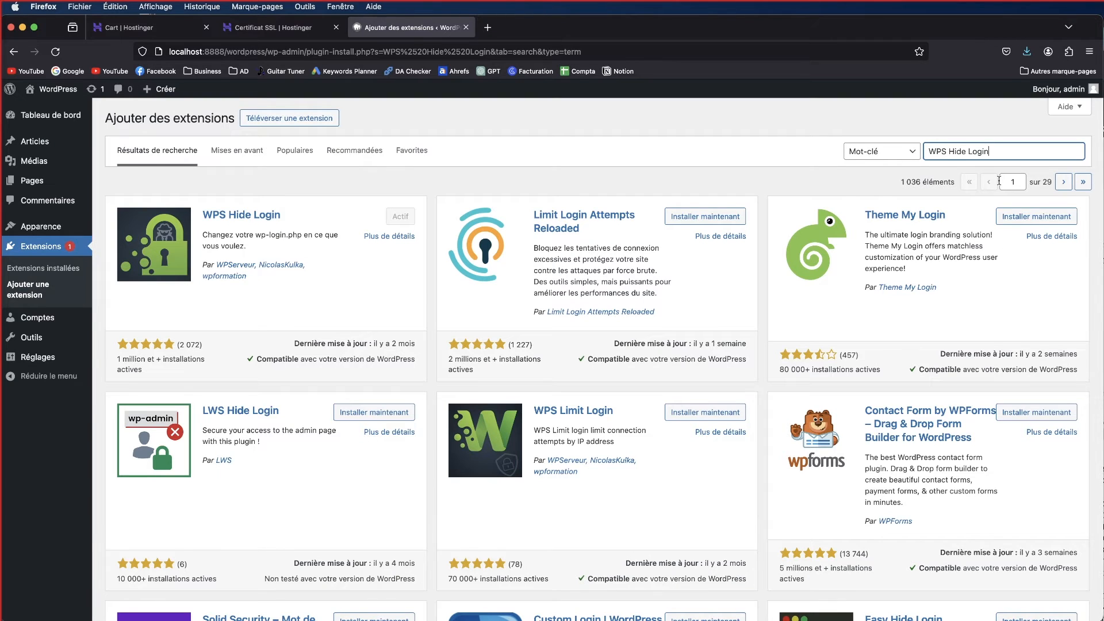
scroll(1003, 170, down, 1)
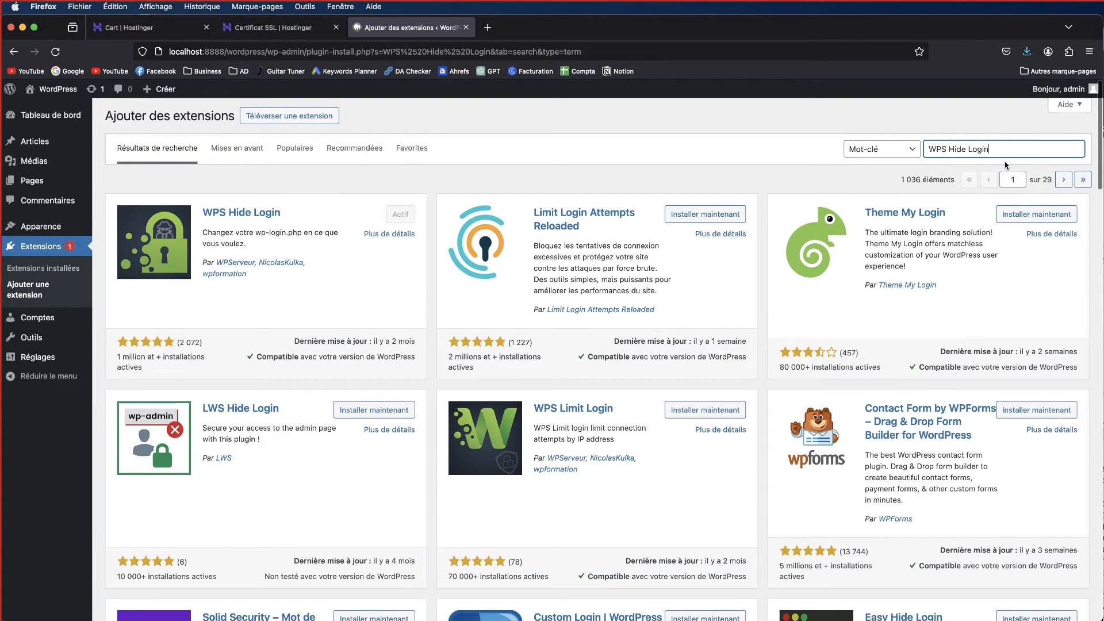
Replace the plugin search with "all in one security", then install and activate All-In-One Security (AIOS) – Security and Firewall
drag(995, 149, 947, 149)
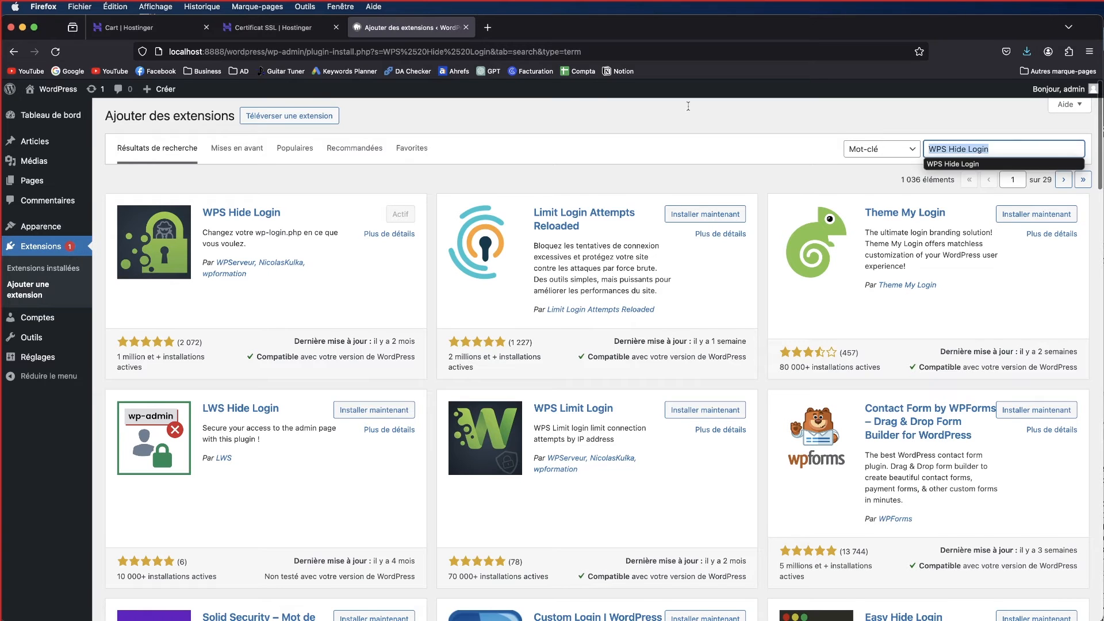
drag(821, 123, 738, 112)
key(BackSpace)
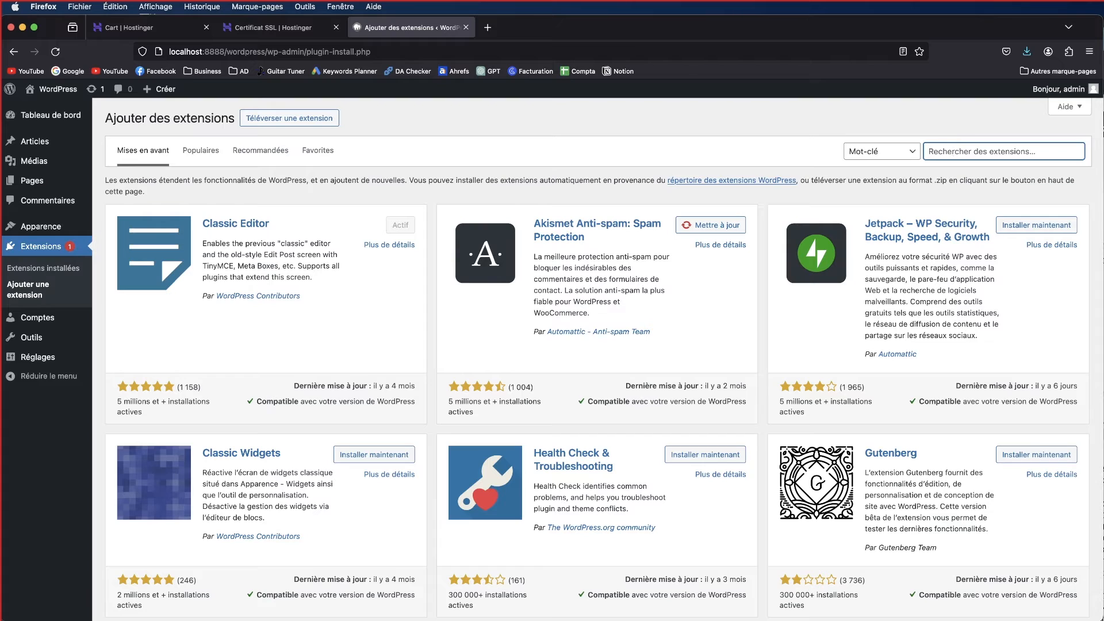
text(all in one security)
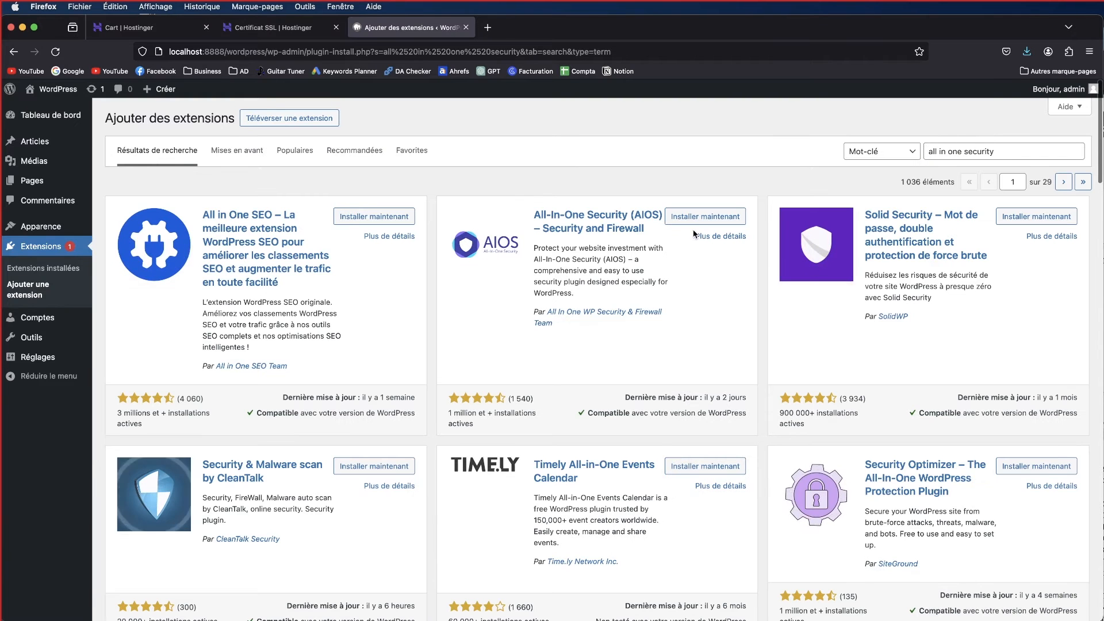
click(698, 224)
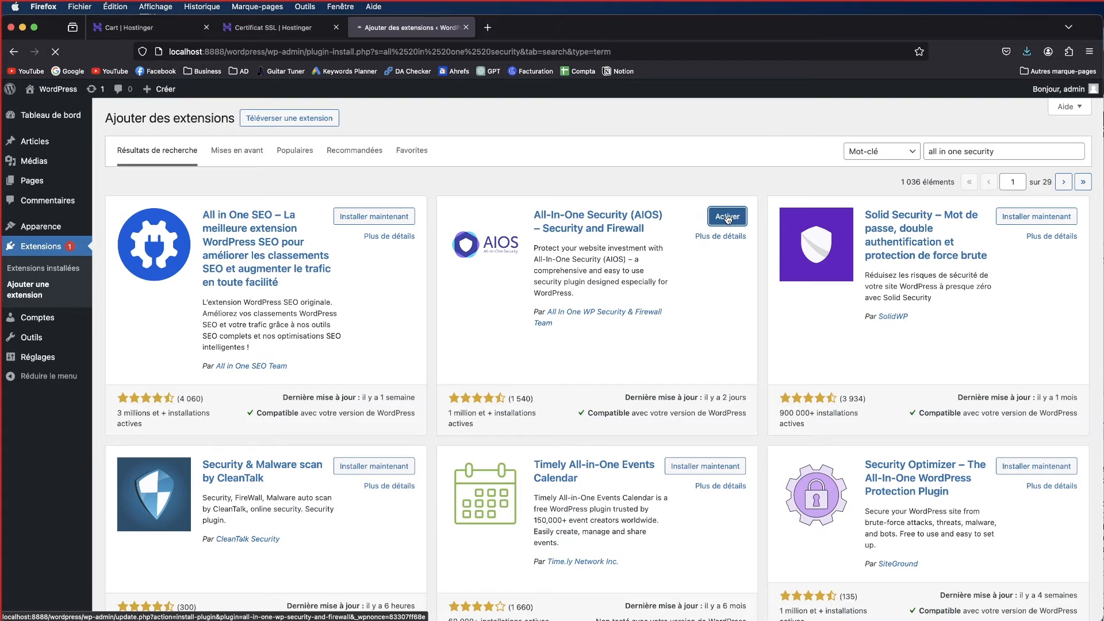
click(727, 221)
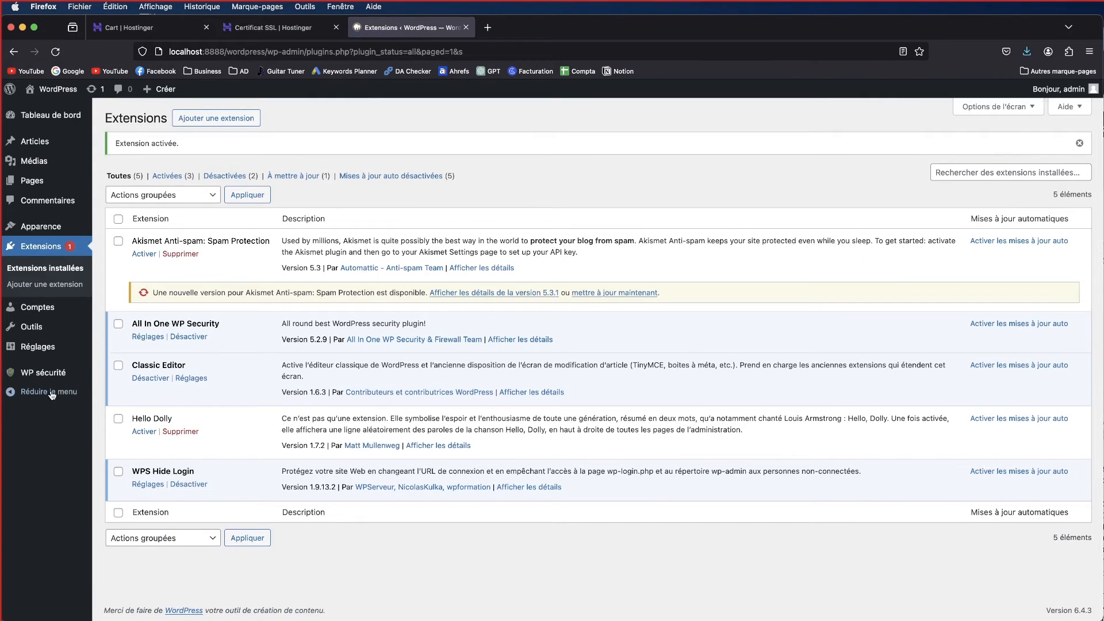
Examine the All In One WP Security plugin's general settings and its User Security options for the administrator username
mouse_move(62, 377)
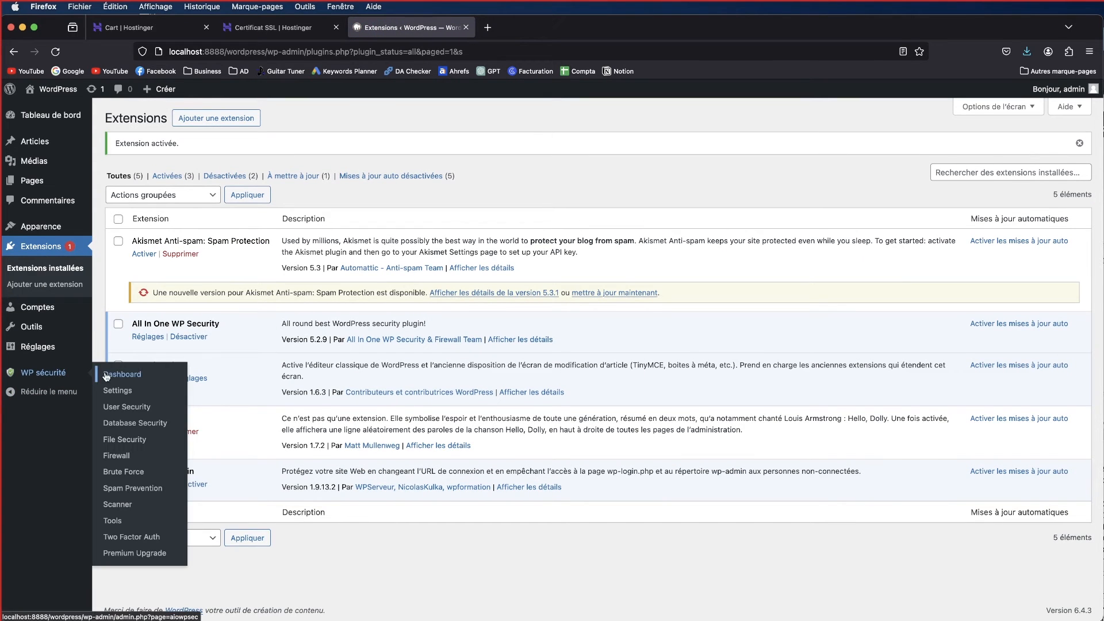
click(118, 407)
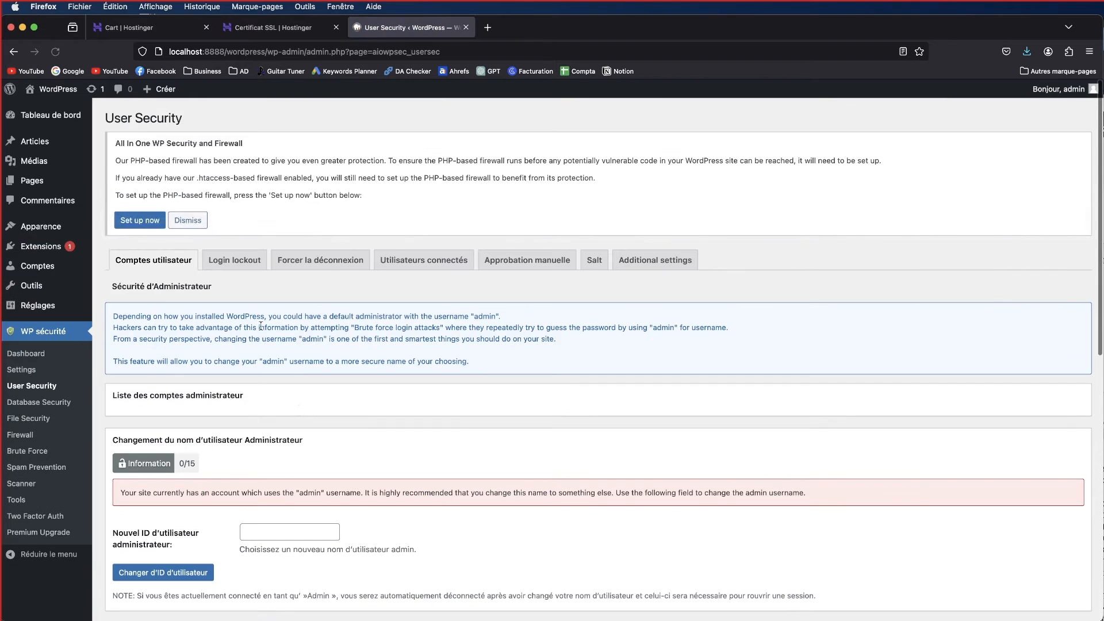
scroll(242, 326, down, 3)
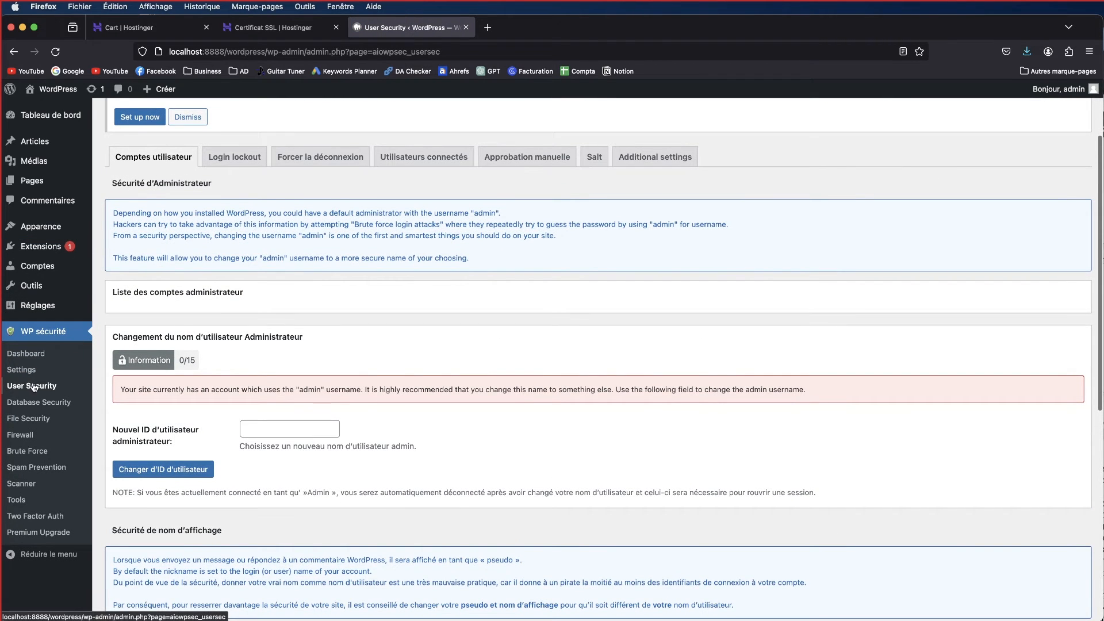
click(25, 368)
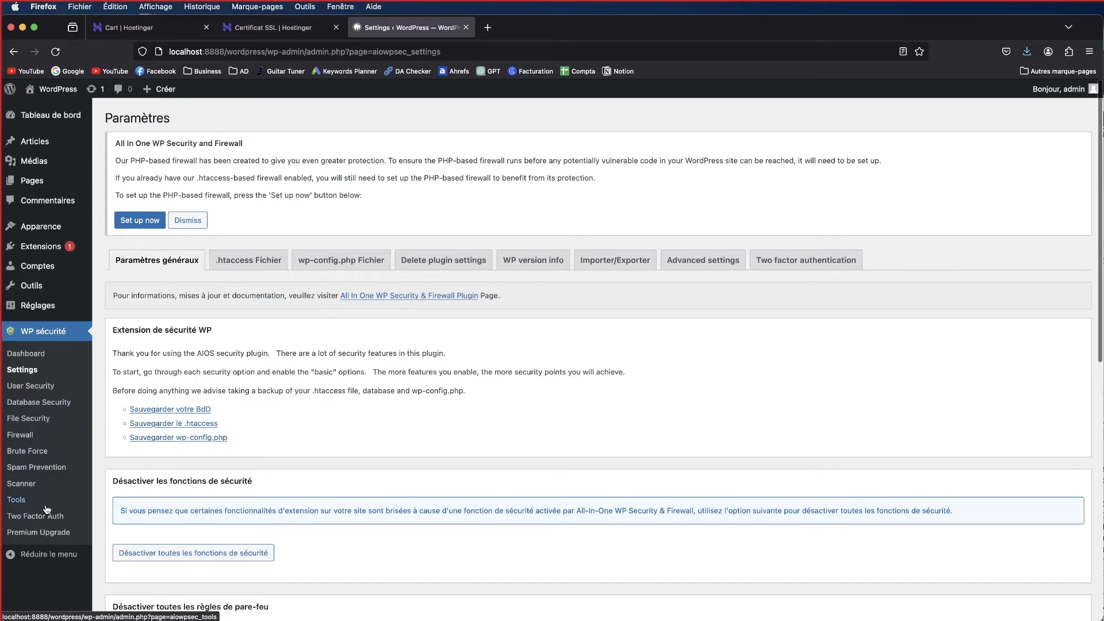
click(64, 385)
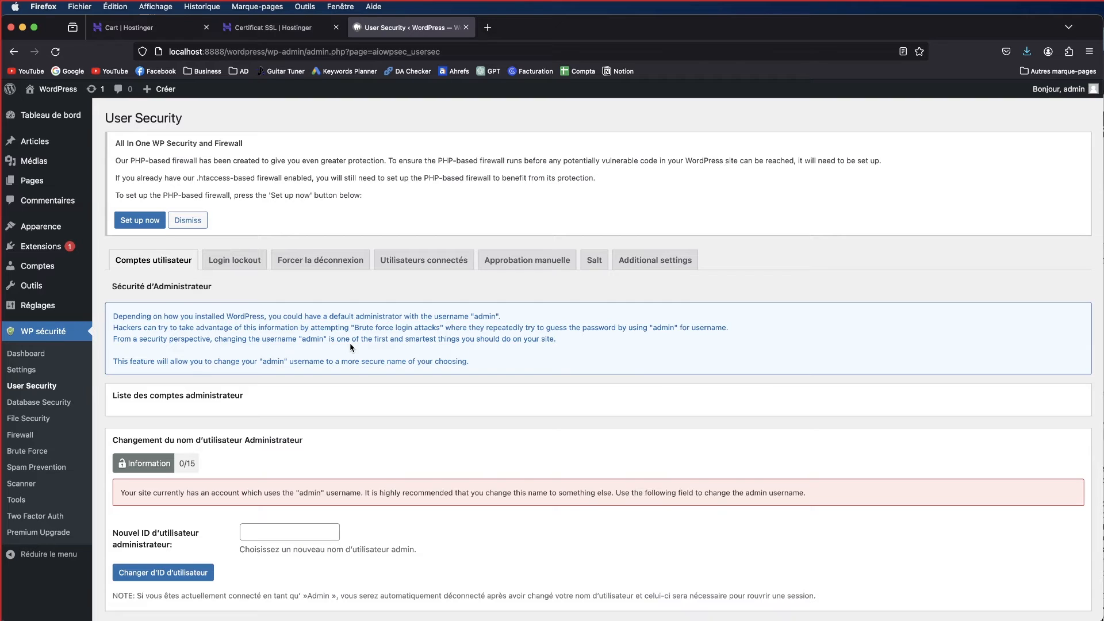
click(27, 370)
click(30, 386)
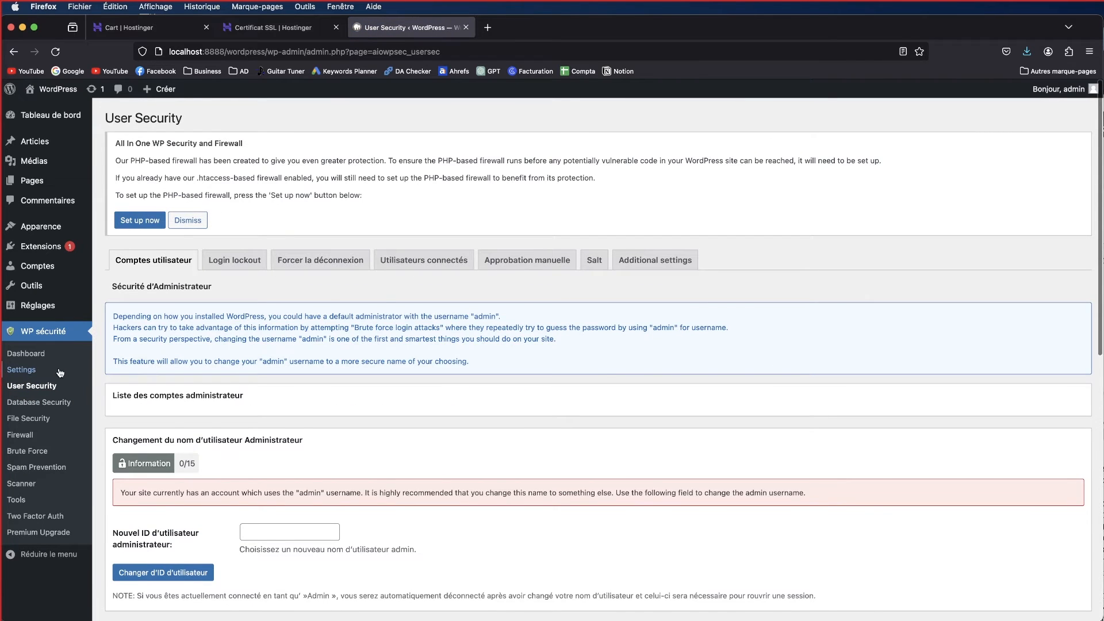
Examine the Login lockout options in User Security, including failed login attempts, lockout durations, generic error message and email notification
scroll(309, 464, down, 3)
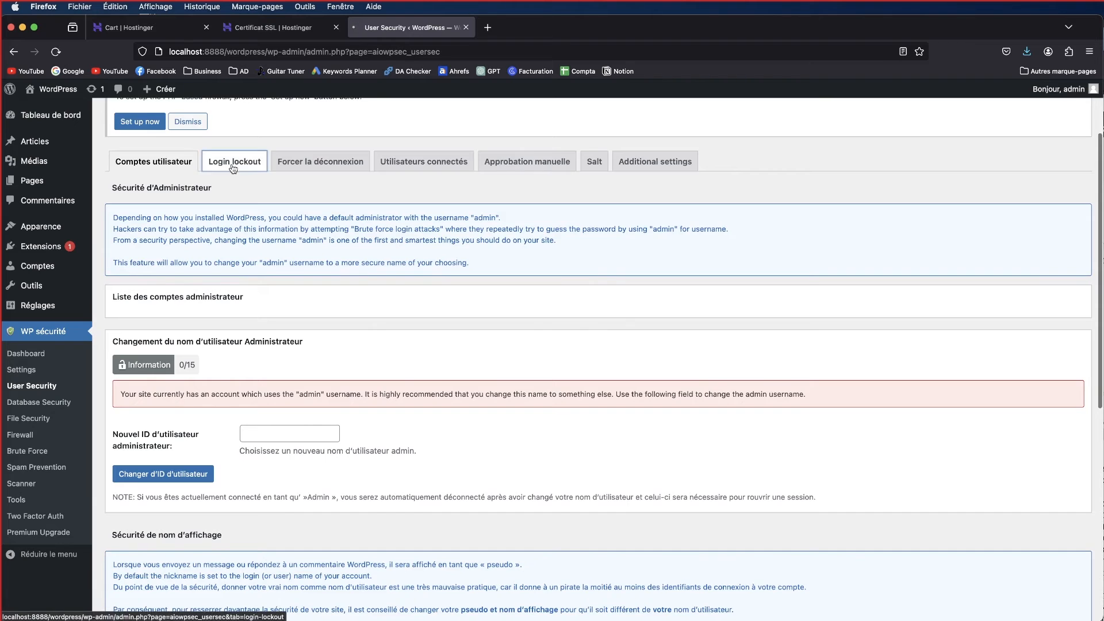
click(233, 164)
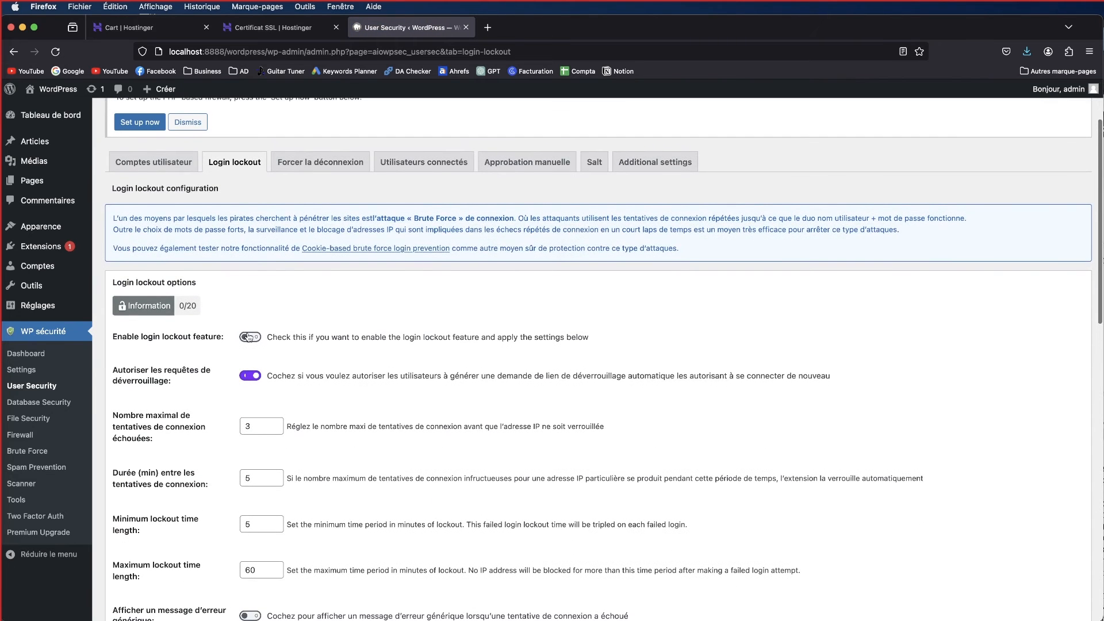
scroll(279, 432, down, 5)
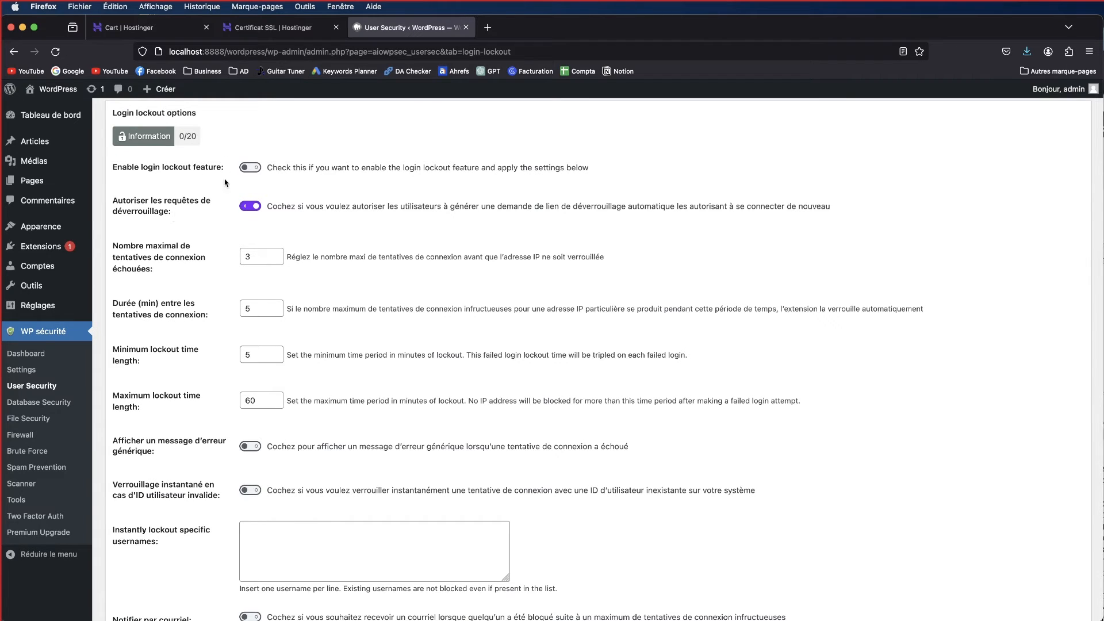
double_click(246, 256)
click(390, 270)
scroll(271, 397, down, 1)
scroll(273, 400, down, 2)
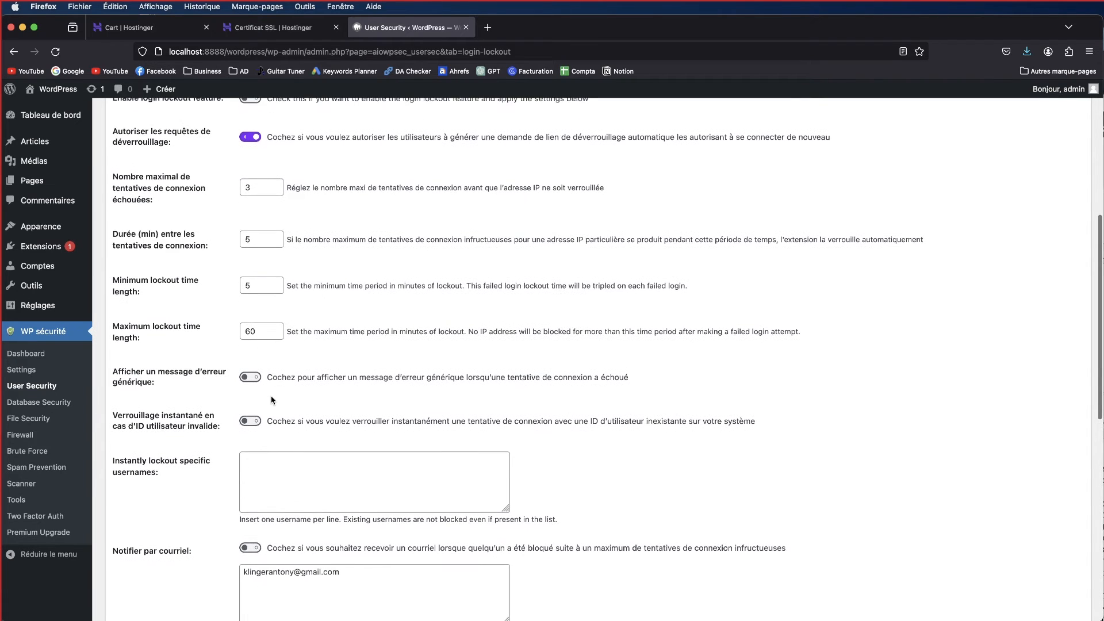
scroll(272, 400, down, 2)
scroll(272, 399, up, 2)
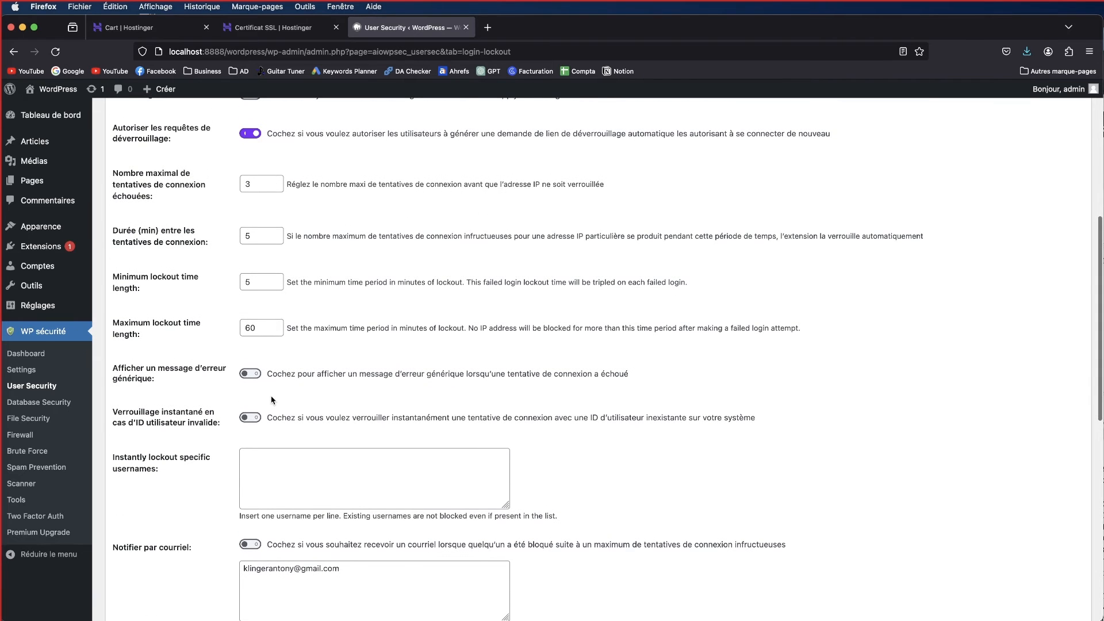
scroll(271, 400, down, 5)
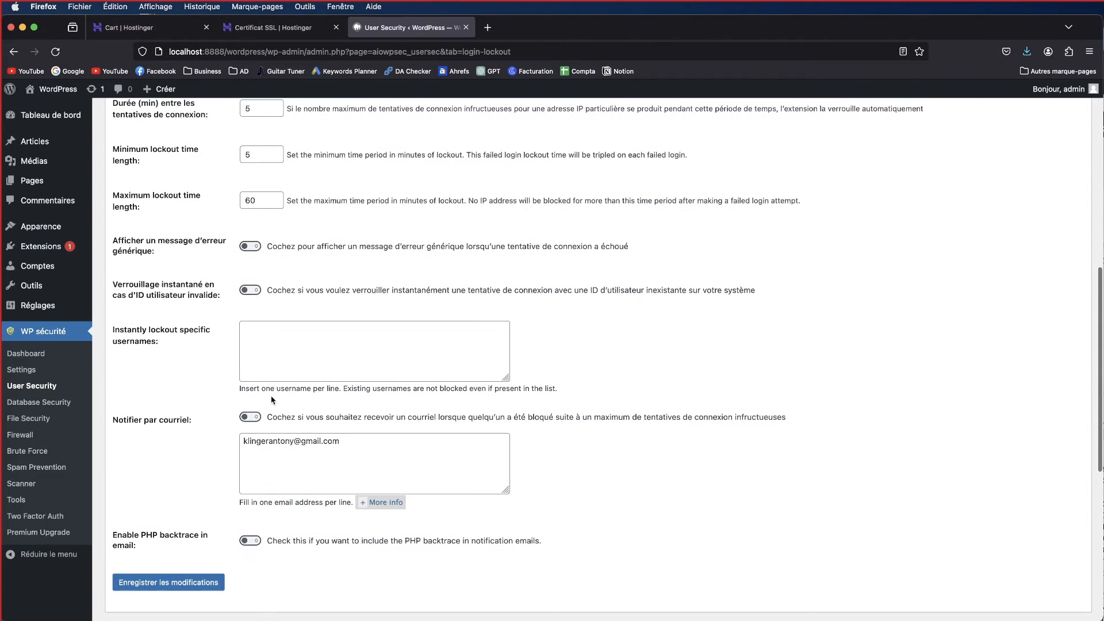
scroll(271, 399, up, 5)
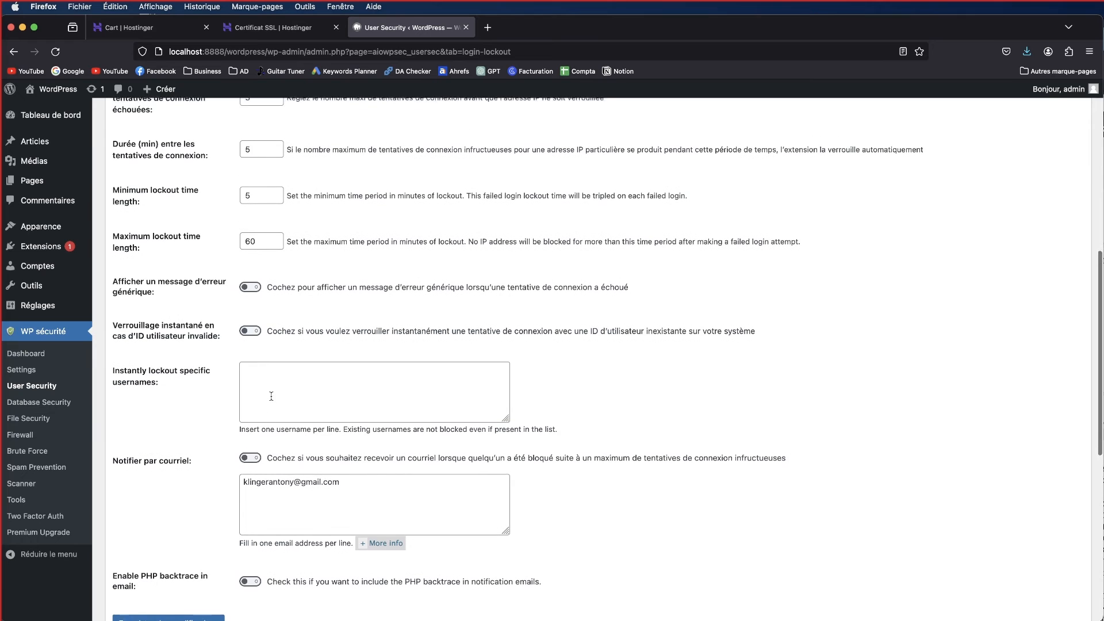
scroll(272, 396, up, 1)
scroll(273, 400, up, 1)
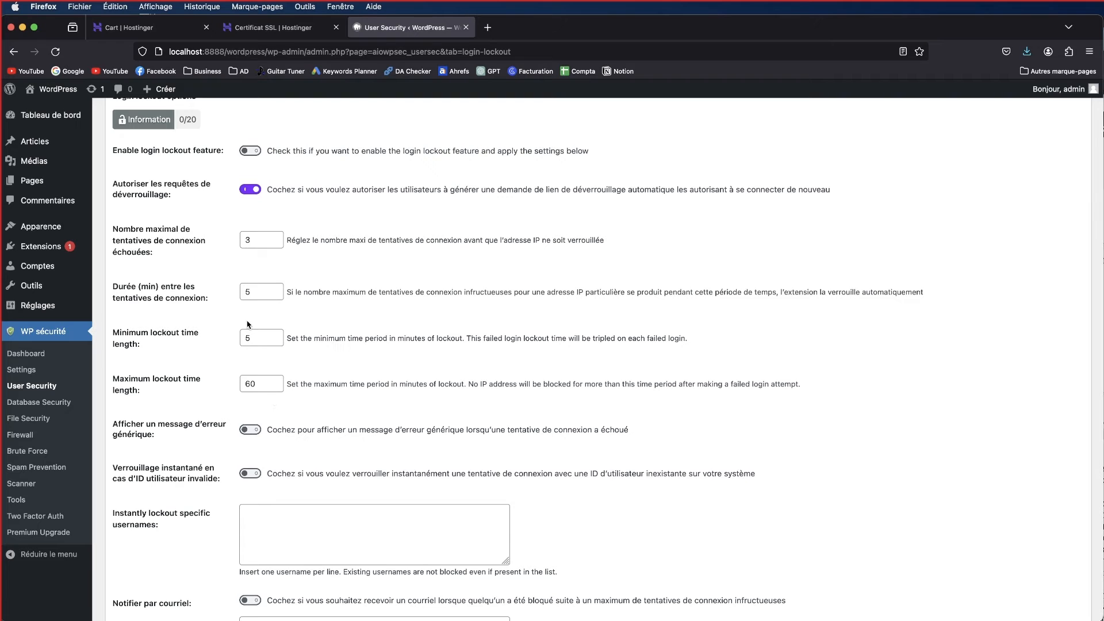
scroll(249, 325, up, 2)
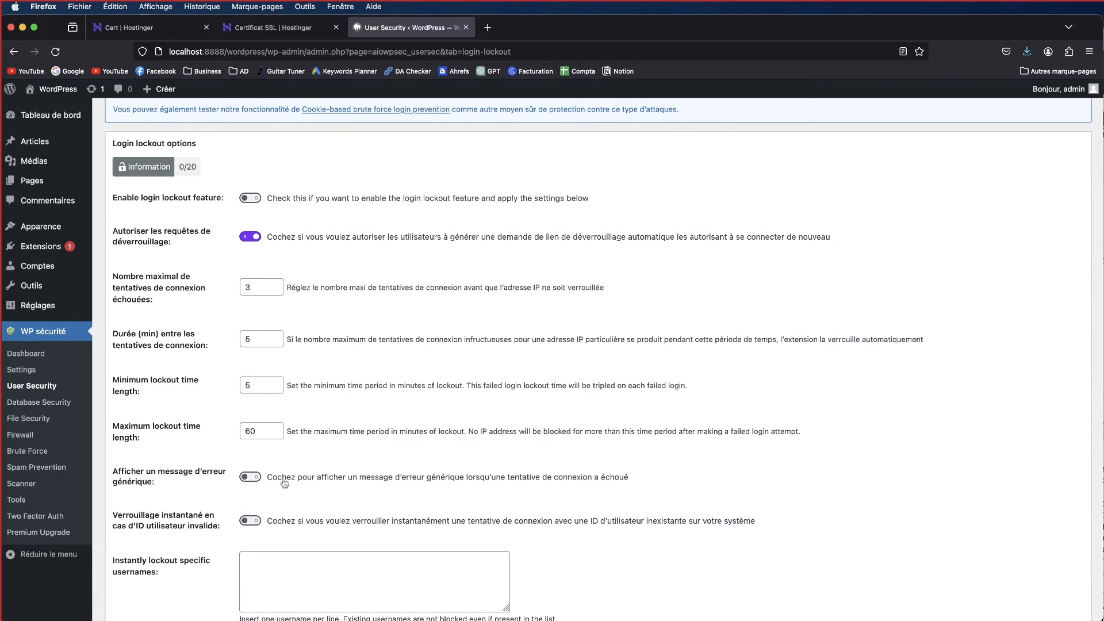
scroll(339, 462, down, 1)
scroll(339, 460, down, 1)
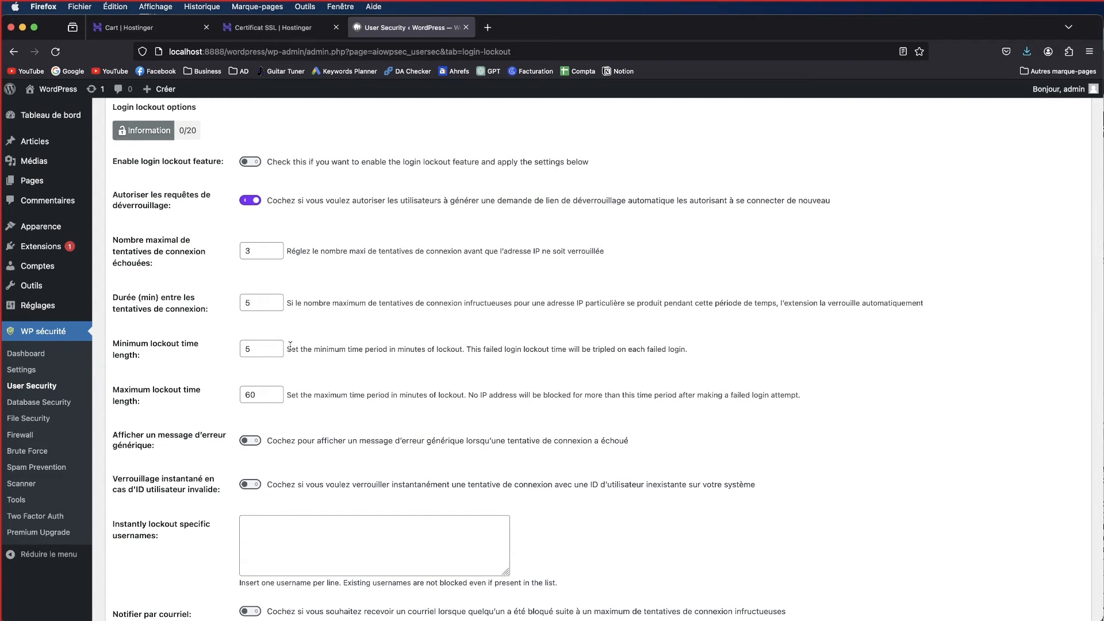
scroll(290, 345, up, 5)
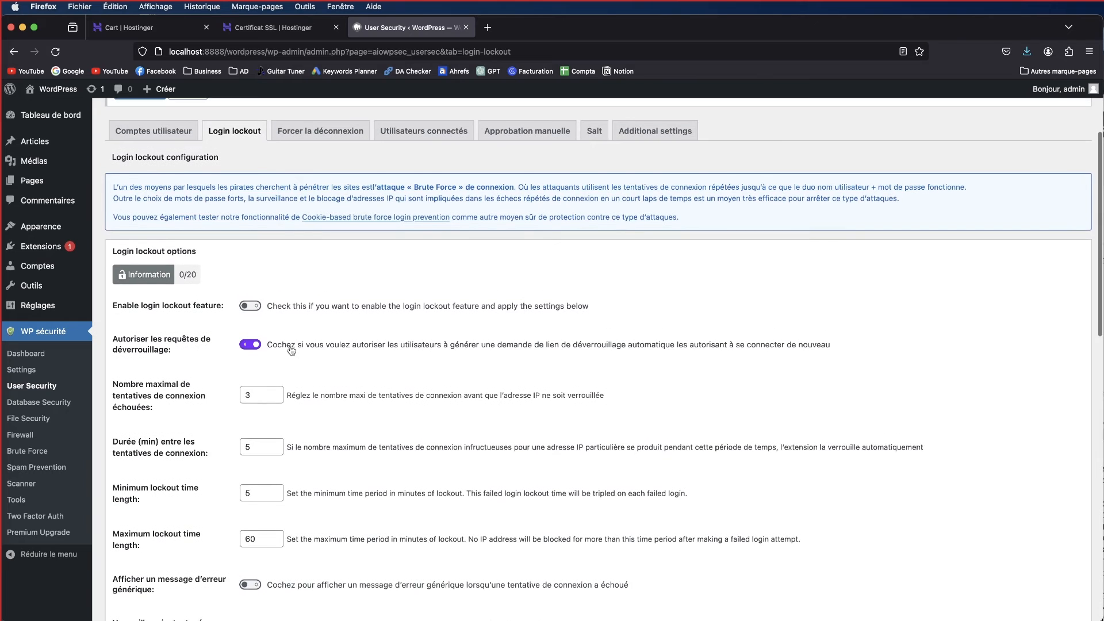
scroll(291, 350, down, 1)
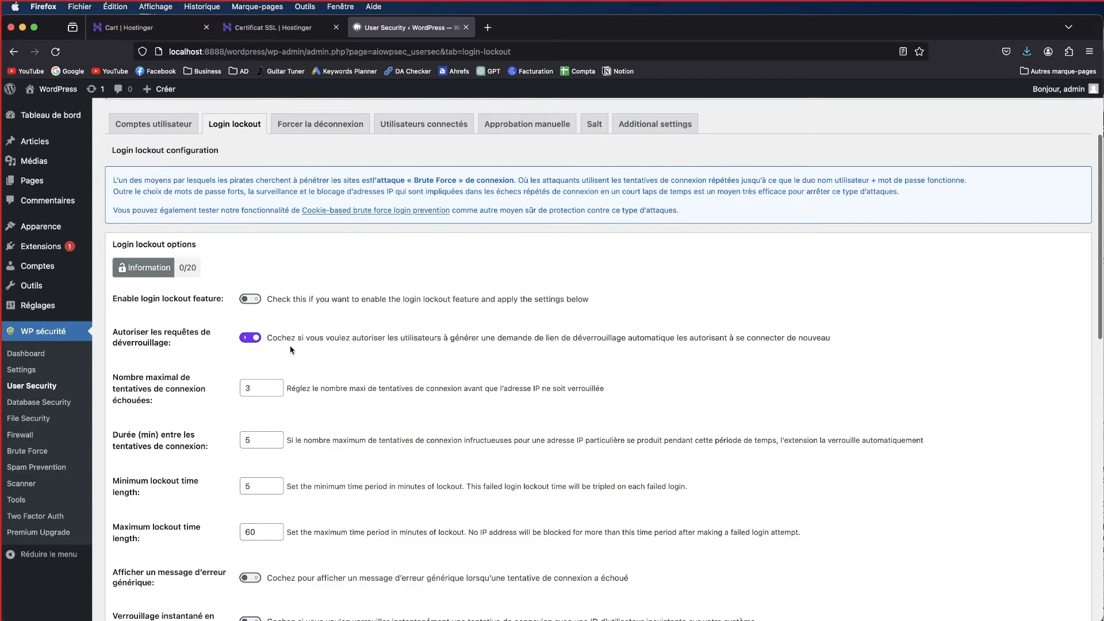
scroll(144, 345, down, 4)
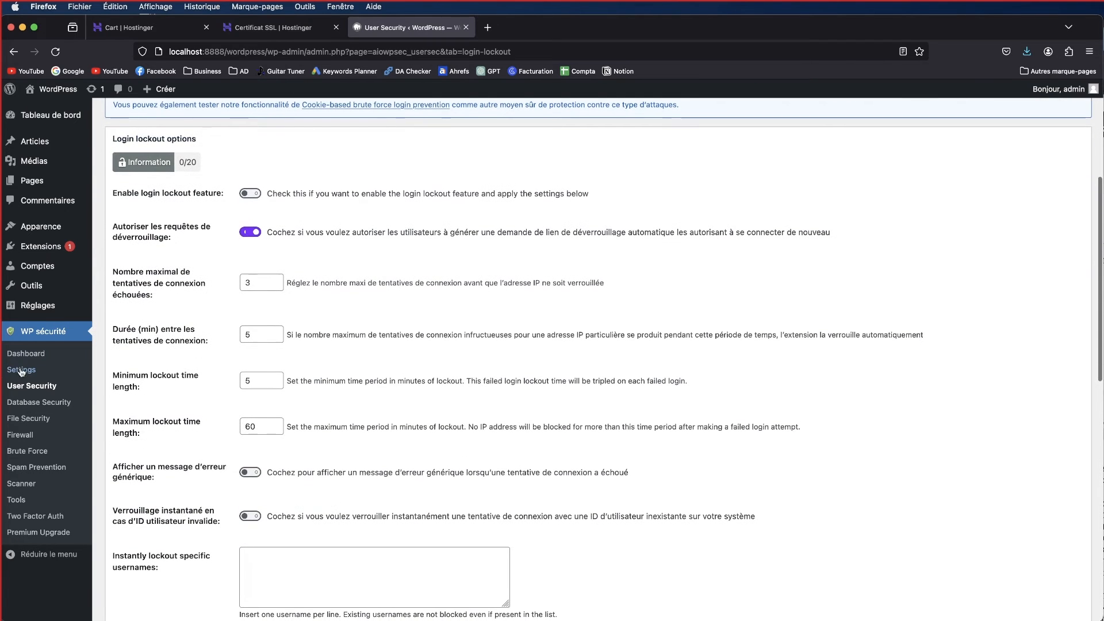
In Database Security, try the random table prefix option and the custom prefix "wpazazaz_", then clear the custom prefix
click(35, 406)
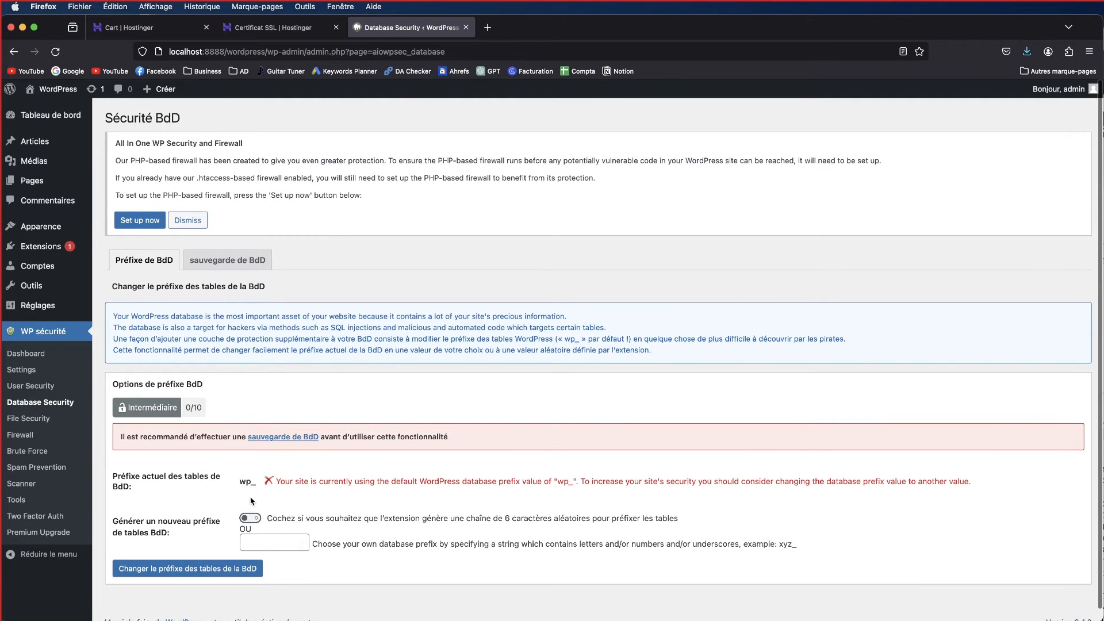
scroll(250, 500, down, 1)
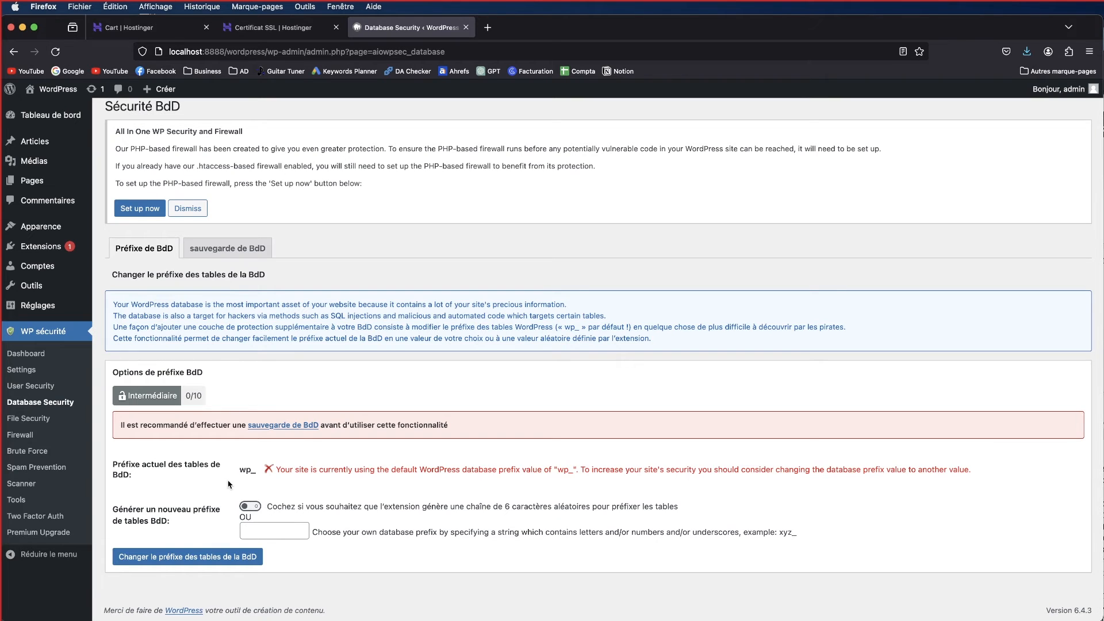
click(255, 508)
click(255, 509)
click(254, 508)
click(254, 508)
click(256, 533)
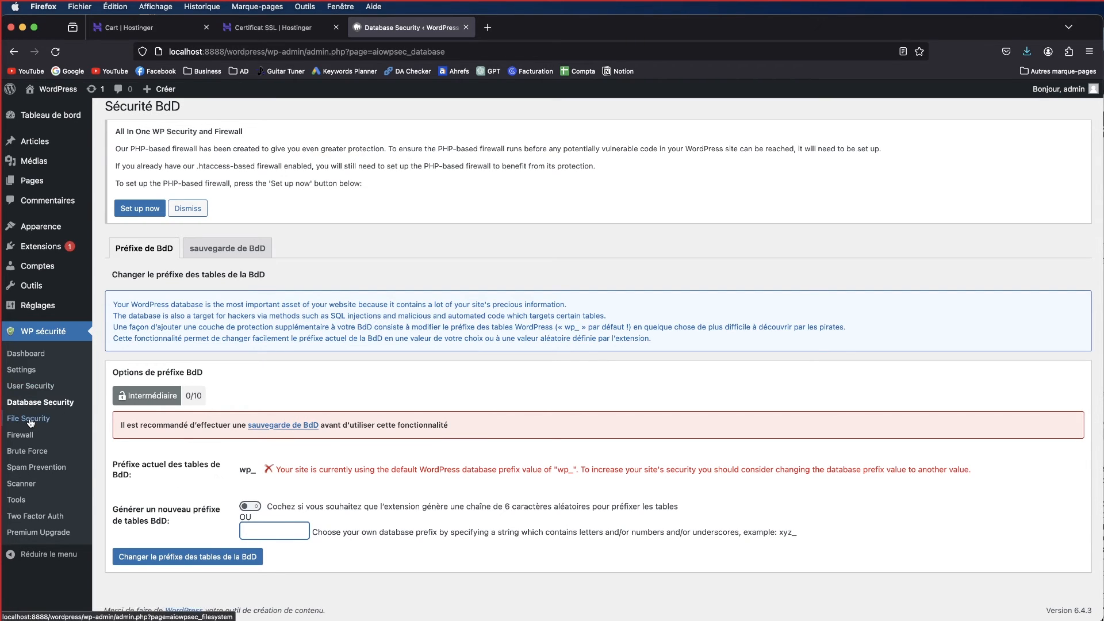
text(wpazazaz_)
key(super+a)
key(BackSpace)
Examine the File Security permission analysis of the WordPress core files and folders, then the File protection options
click(22, 423)
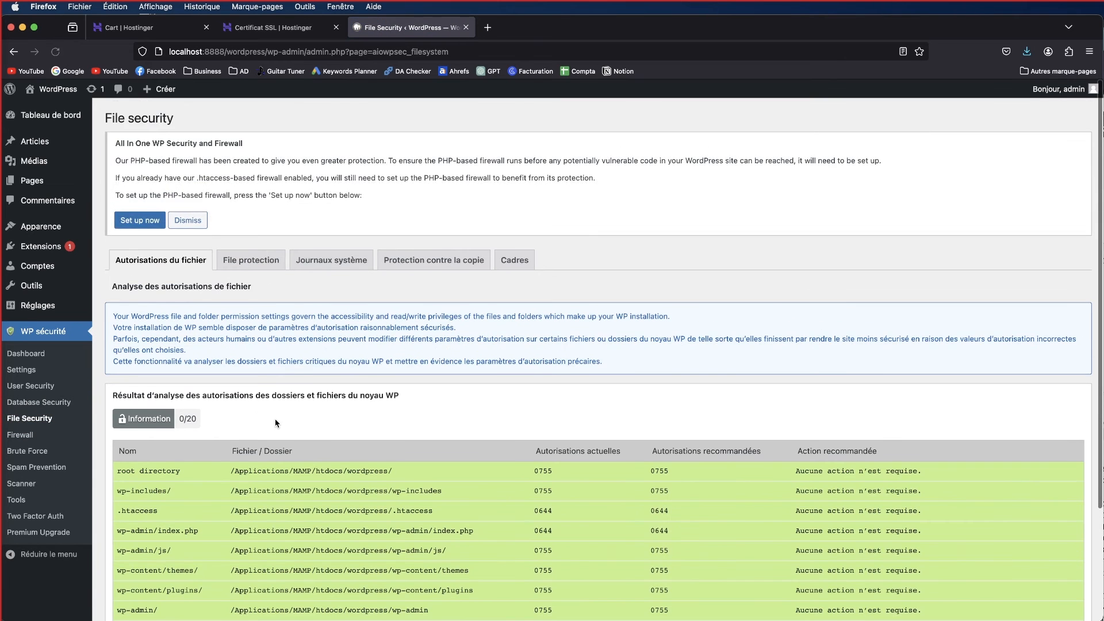
scroll(275, 418, down, 3)
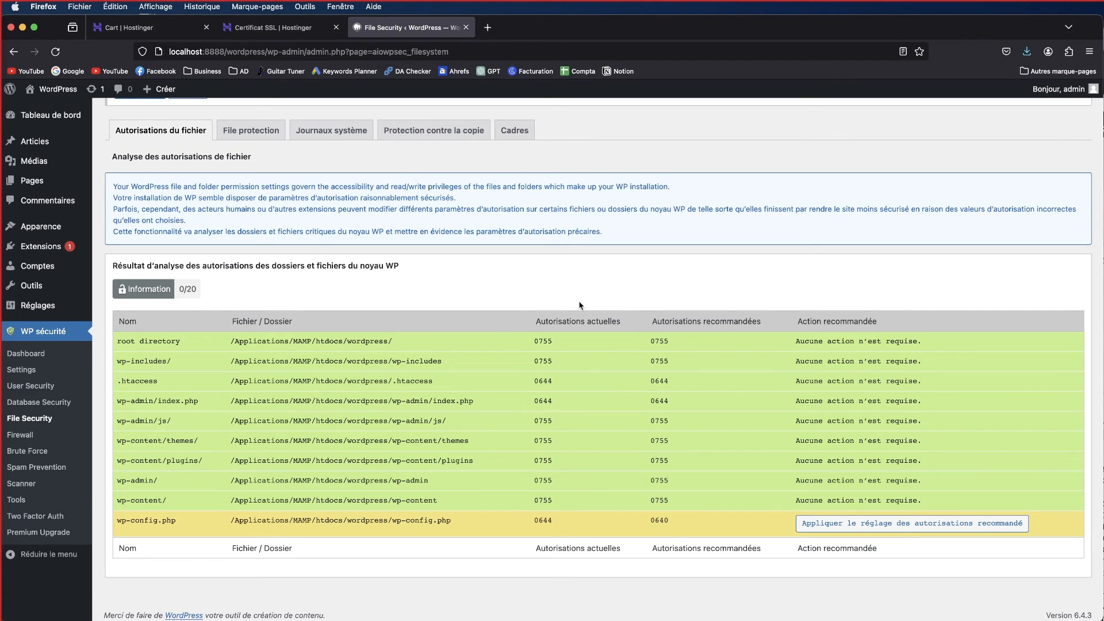
click(254, 131)
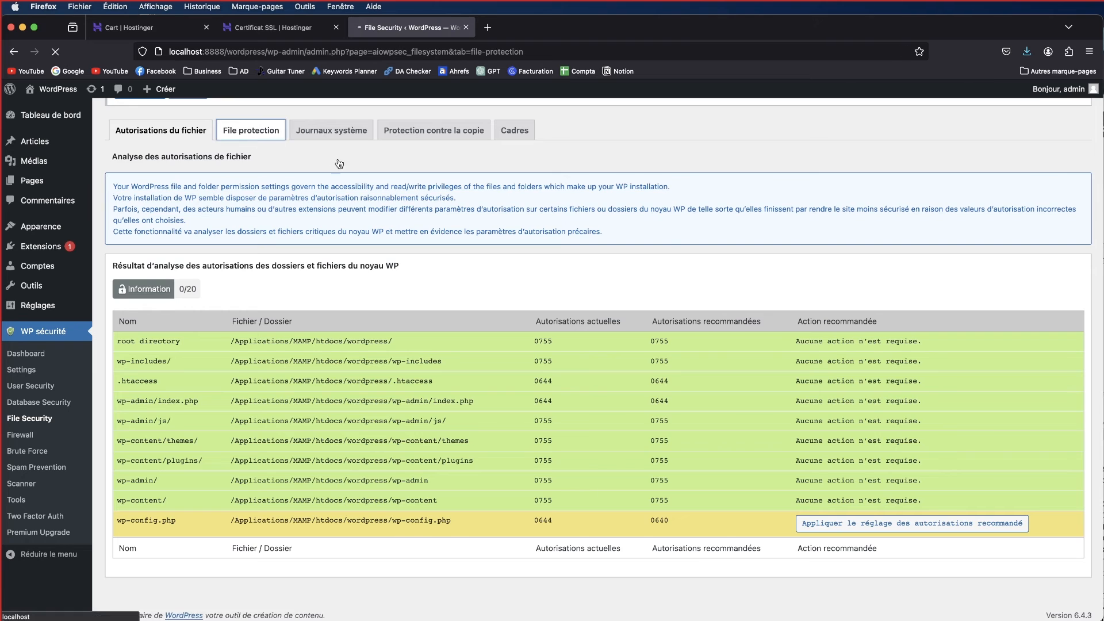
scroll(290, 296, down, 10)
scroll(197, 196, up, 4)
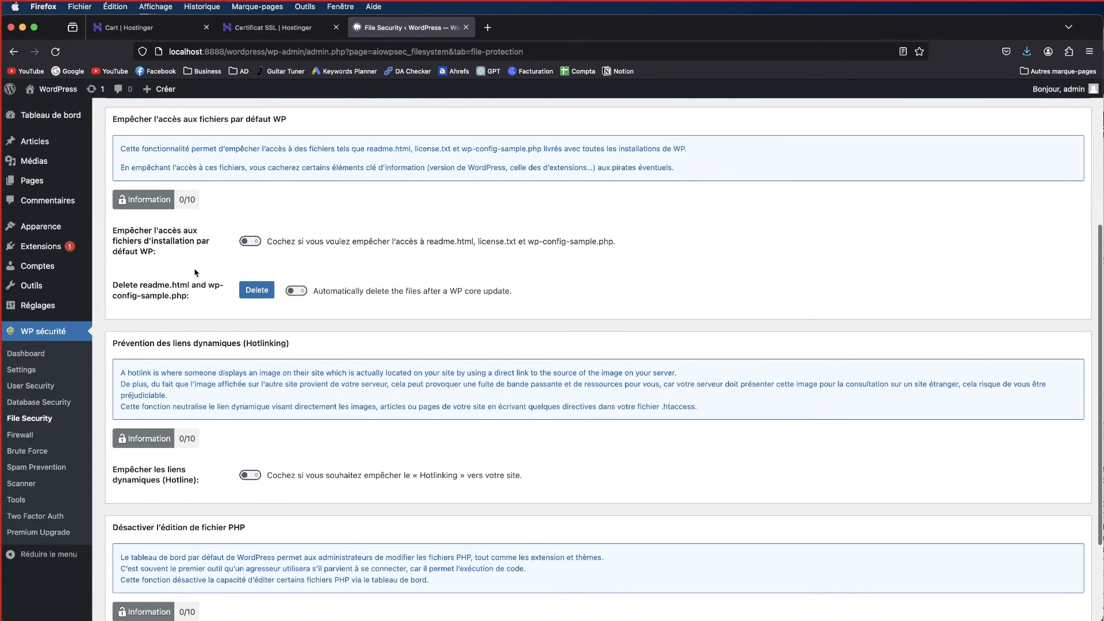
scroll(120, 429, up, 4)
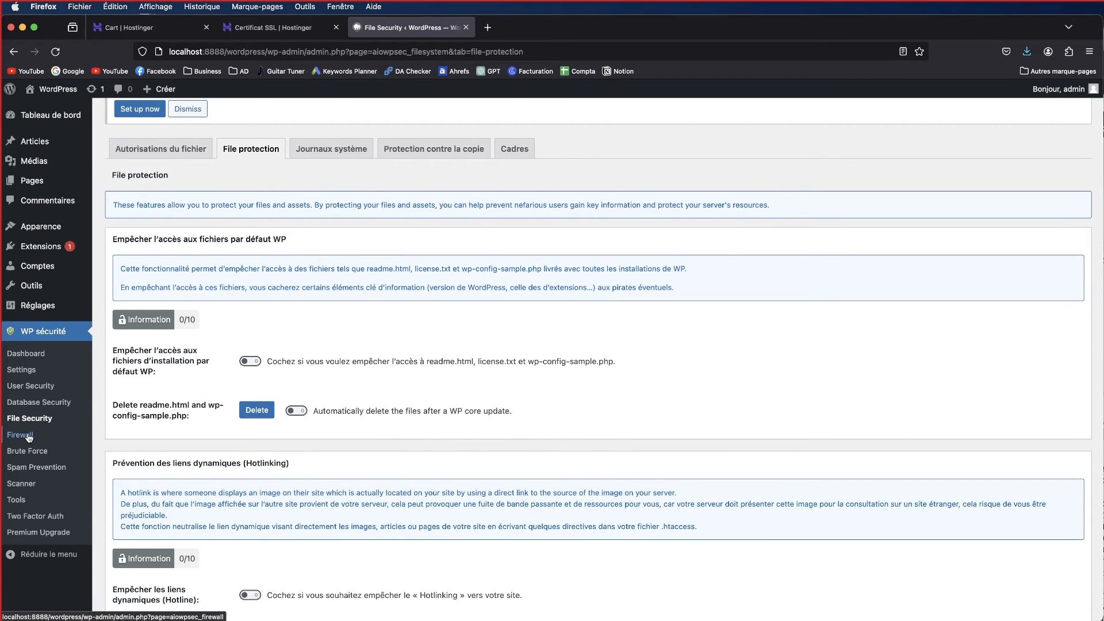
Examine the Firewall's PHP rules and its WP REST API access settings
click(28, 437)
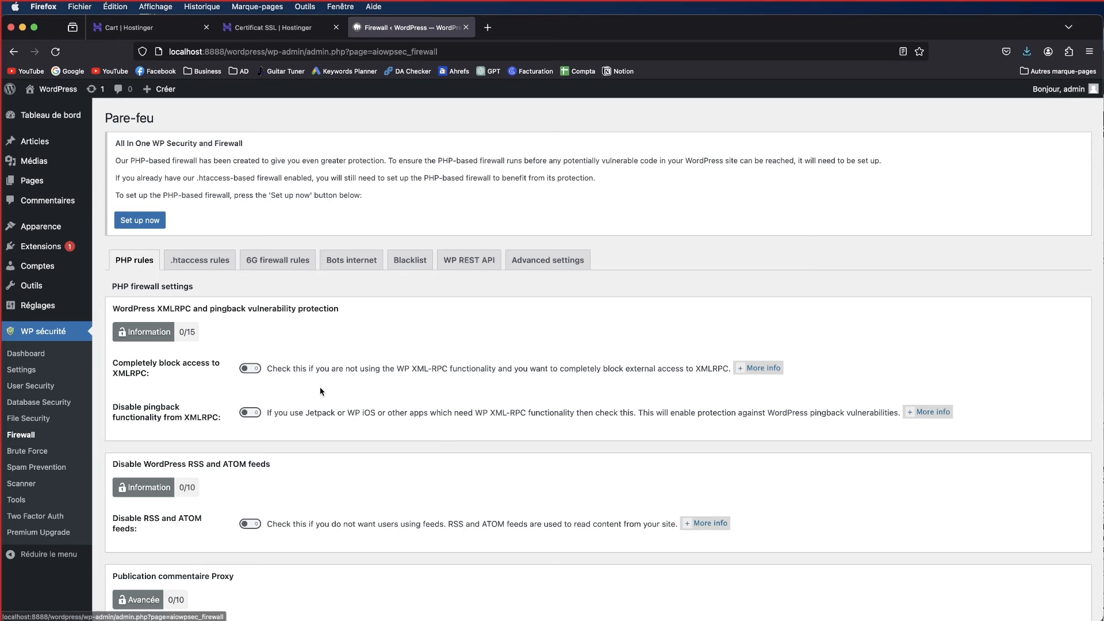
scroll(321, 391, down, 3)
scroll(202, 199, down, 1)
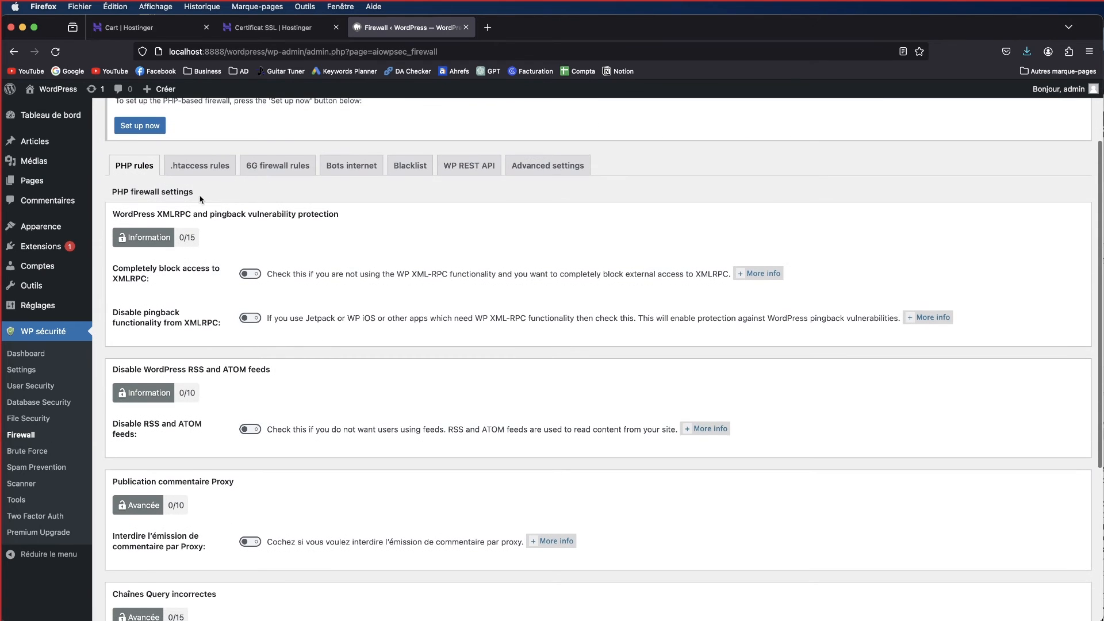
scroll(201, 406, down, 3)
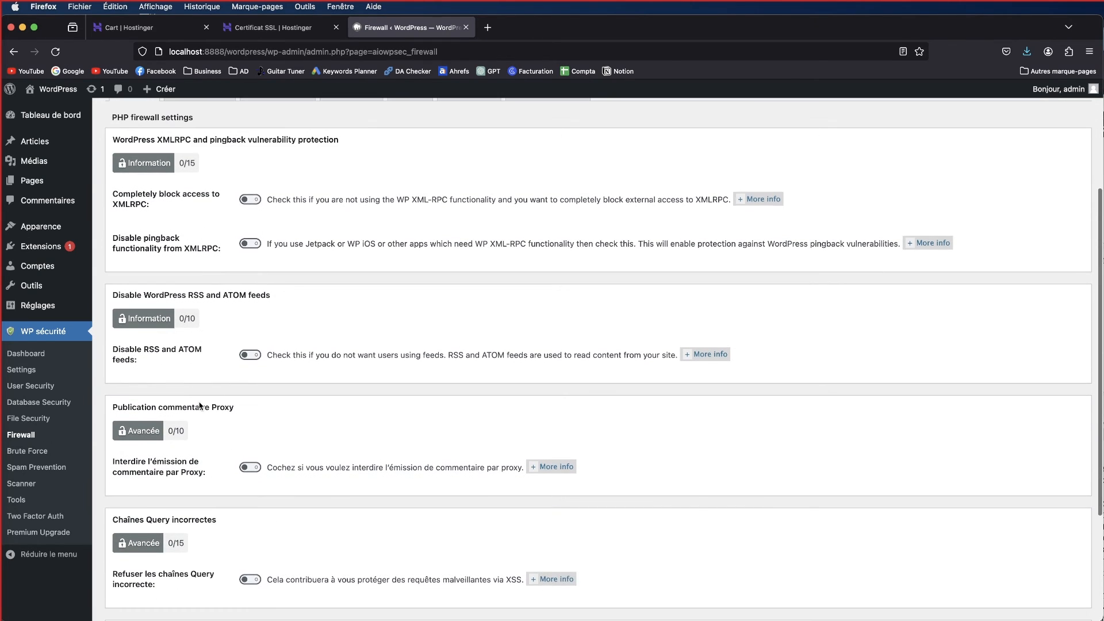
scroll(201, 406, down, 3)
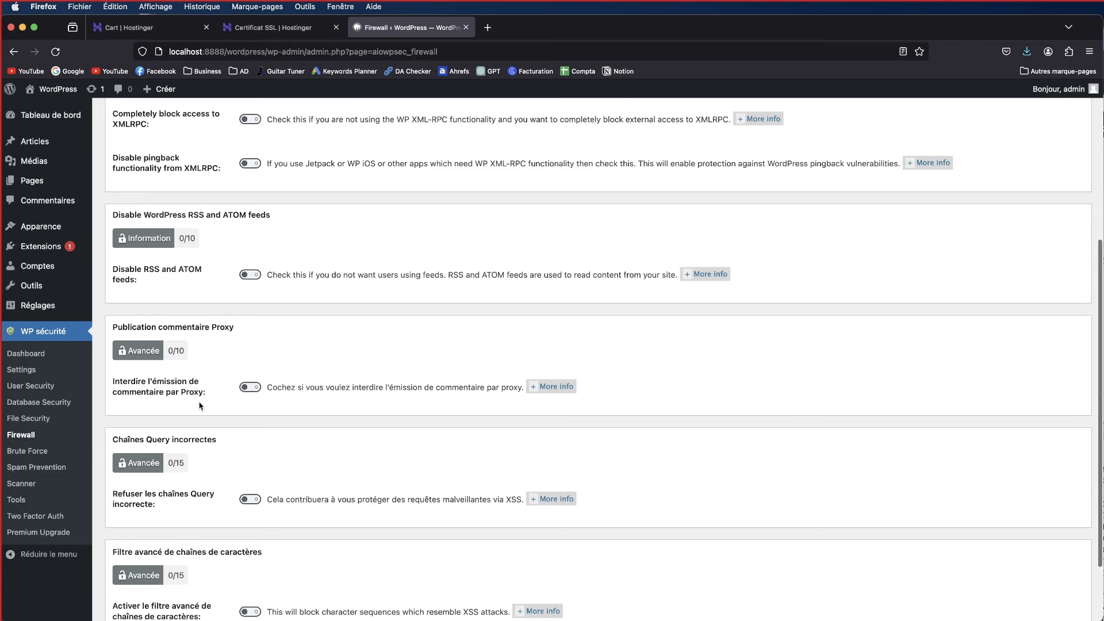
scroll(200, 405, down, 3)
scroll(405, 196, up, 12)
click(469, 200)
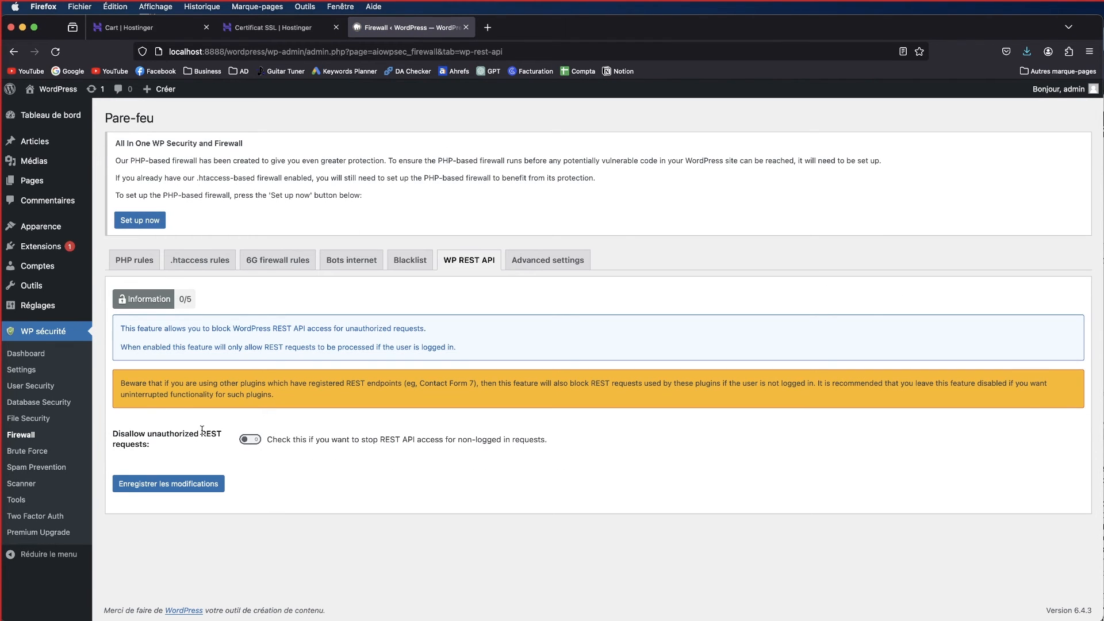
Examine the Brute Force options for renaming the login page, then the Spam Prevention settings for comments
click(42, 457)
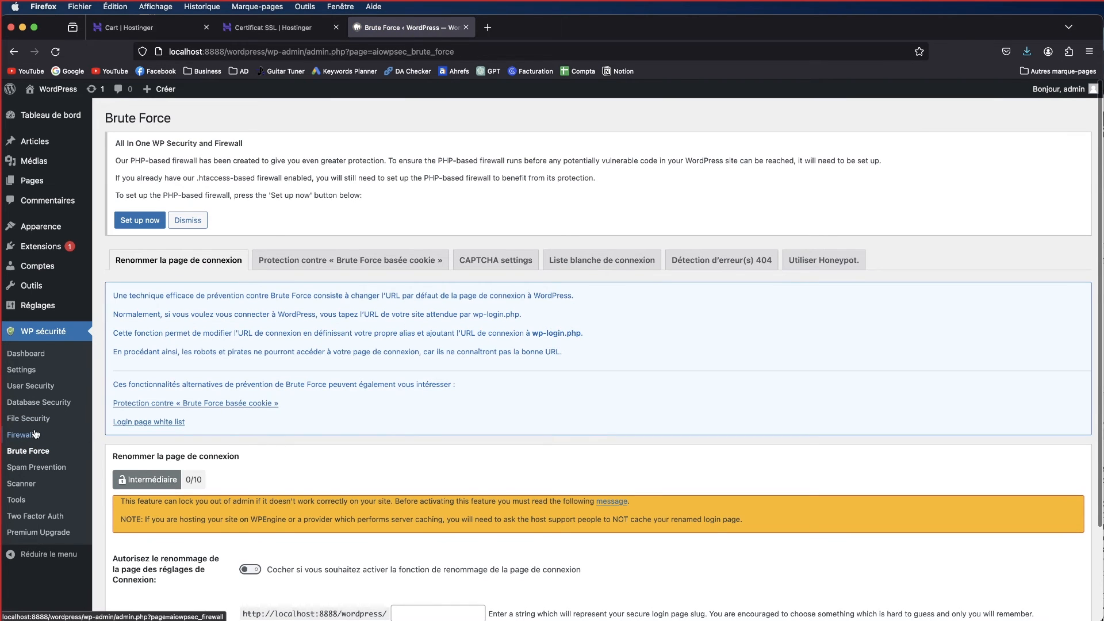
click(27, 435)
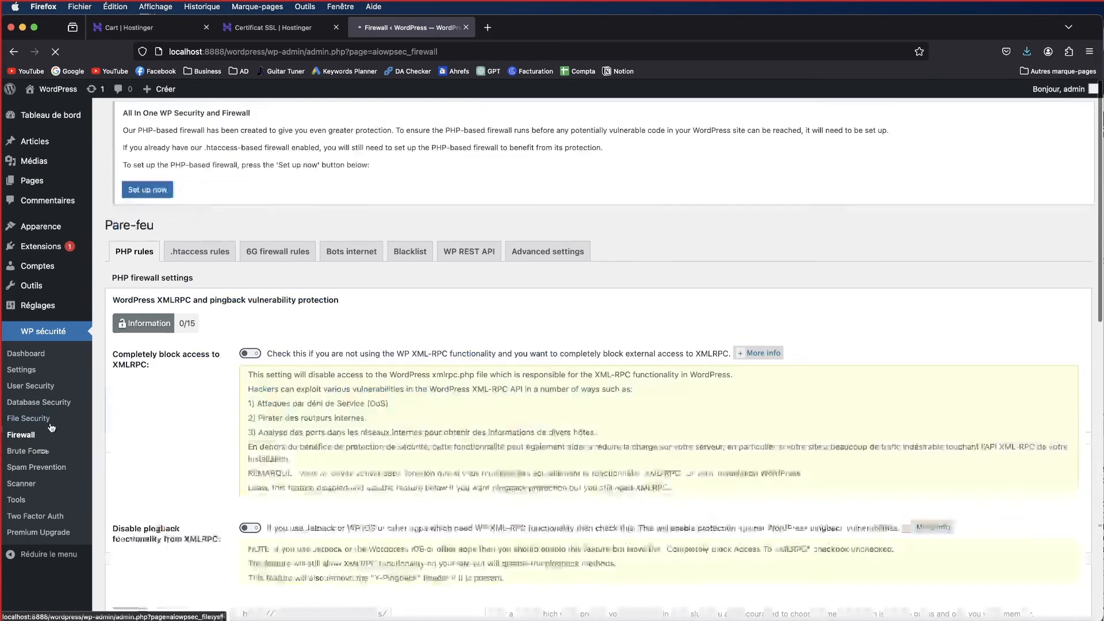
click(28, 451)
scroll(321, 375, down, 3)
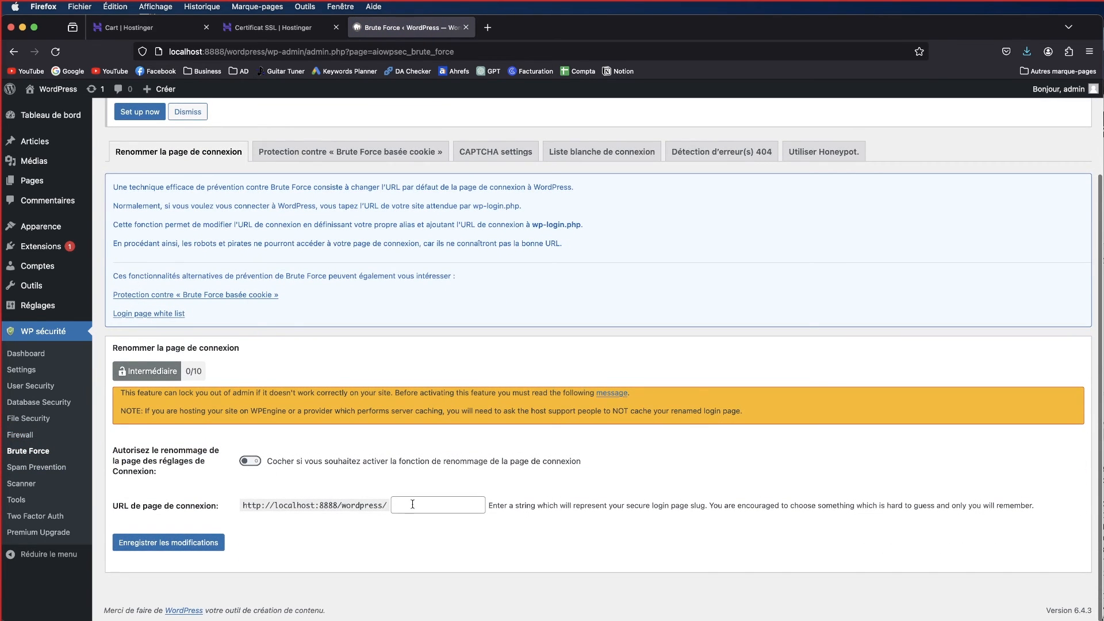
click(32, 471)
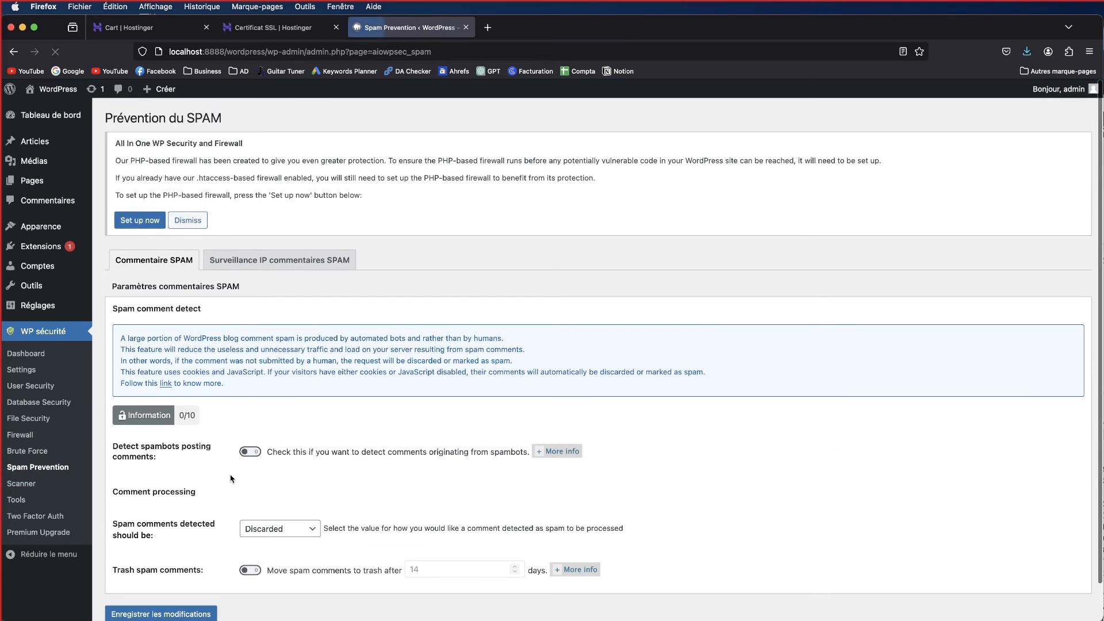
scroll(241, 480, down, 2)
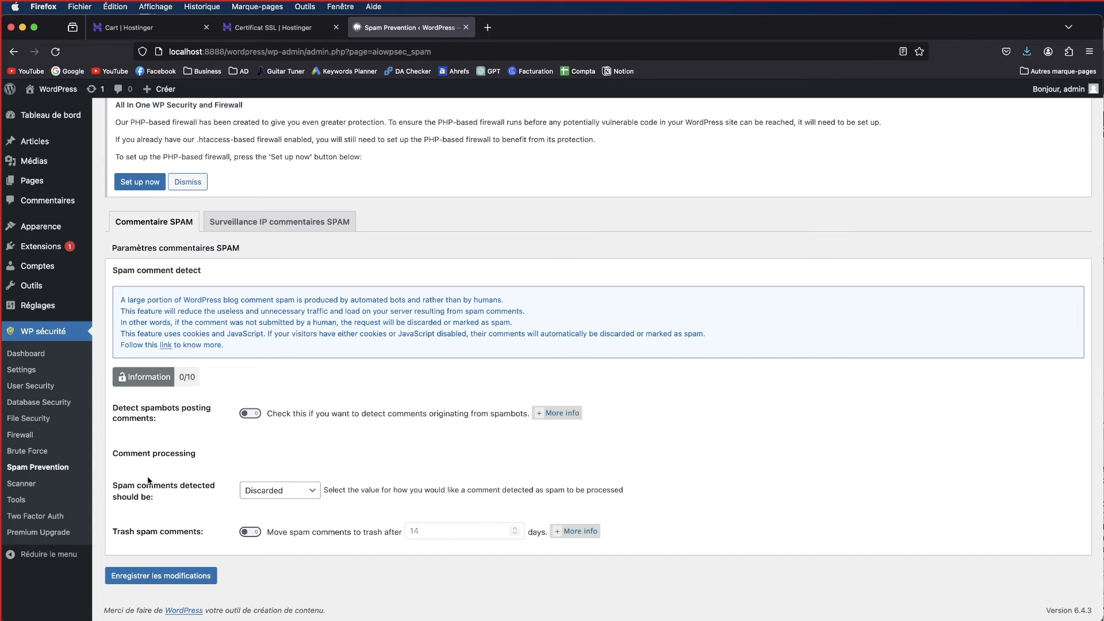
Examine the Brute Force login whitelist settings and the default CAPTCHA choices
click(51, 452)
scroll(360, 495, down, 3)
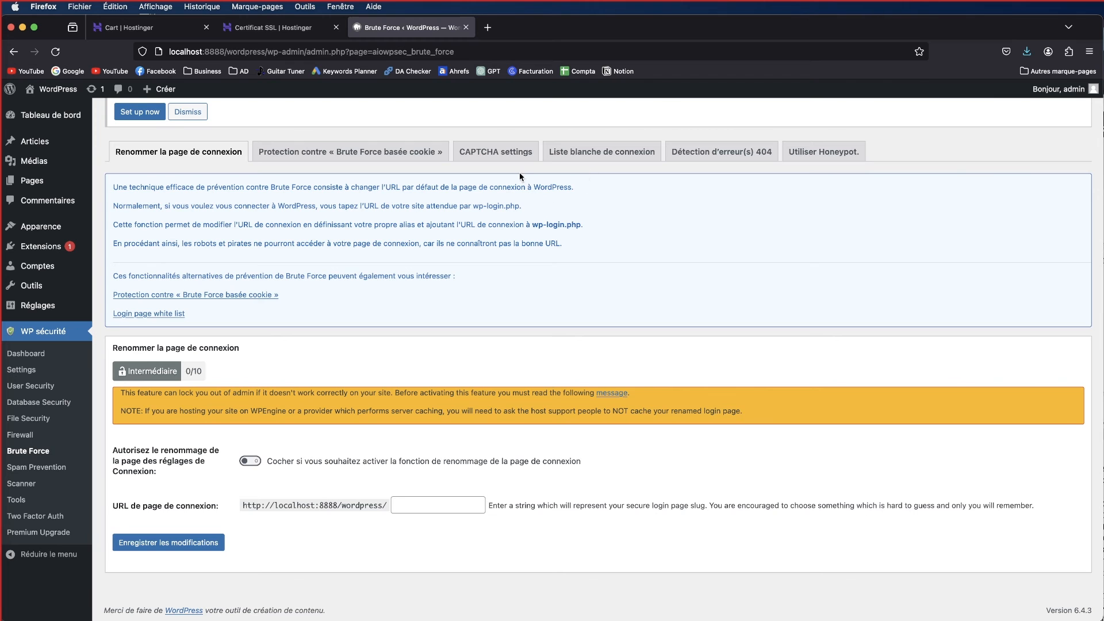
click(564, 155)
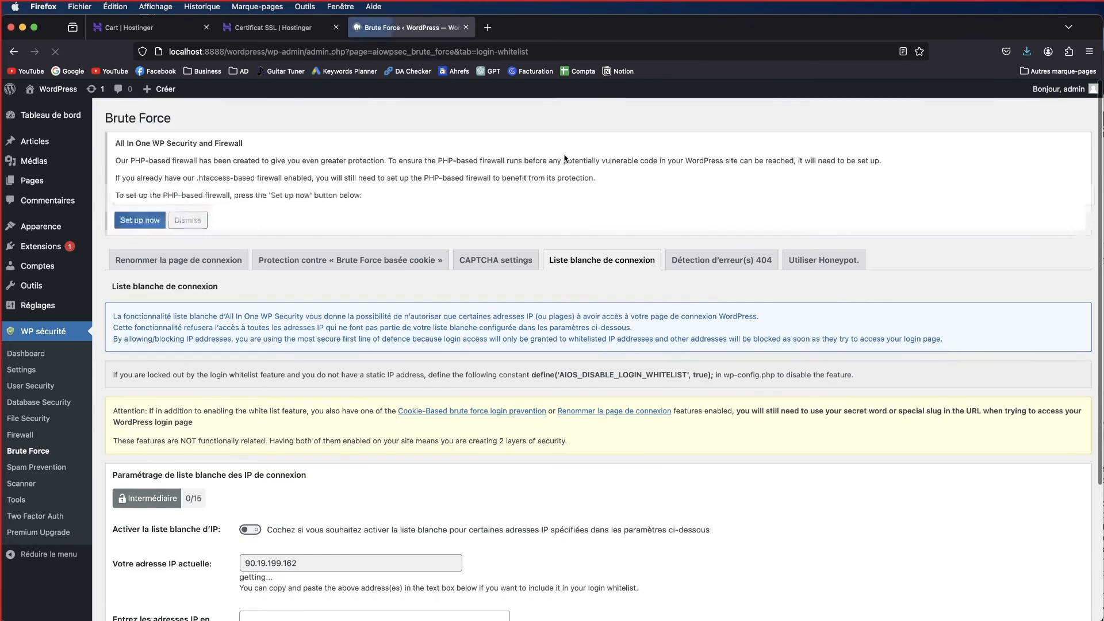
scroll(509, 285, down, 3)
click(526, 163)
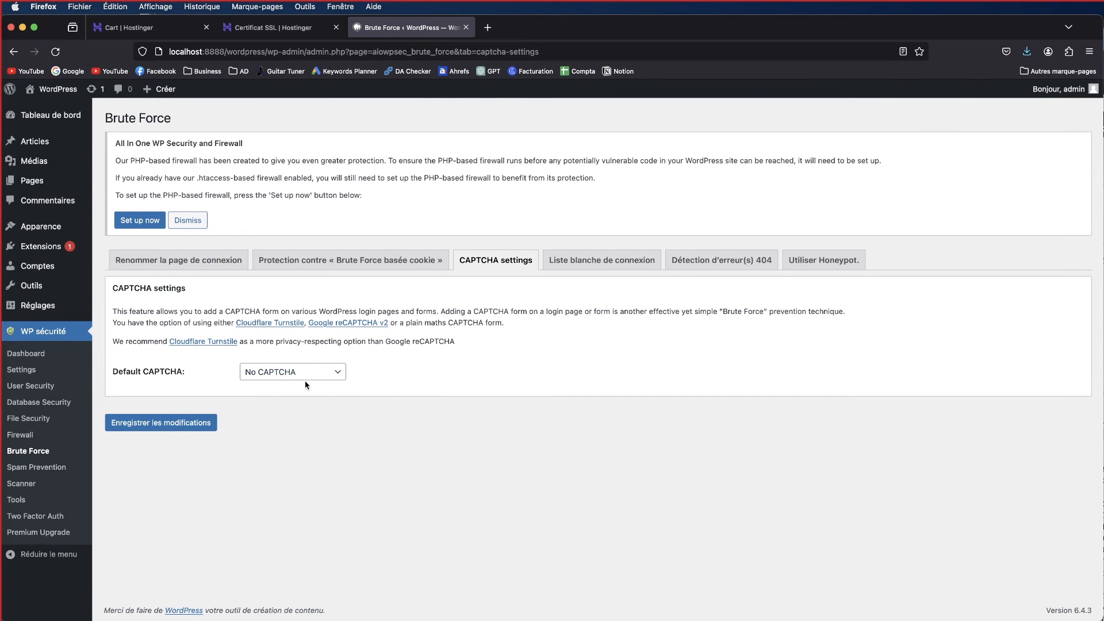
click(315, 372)
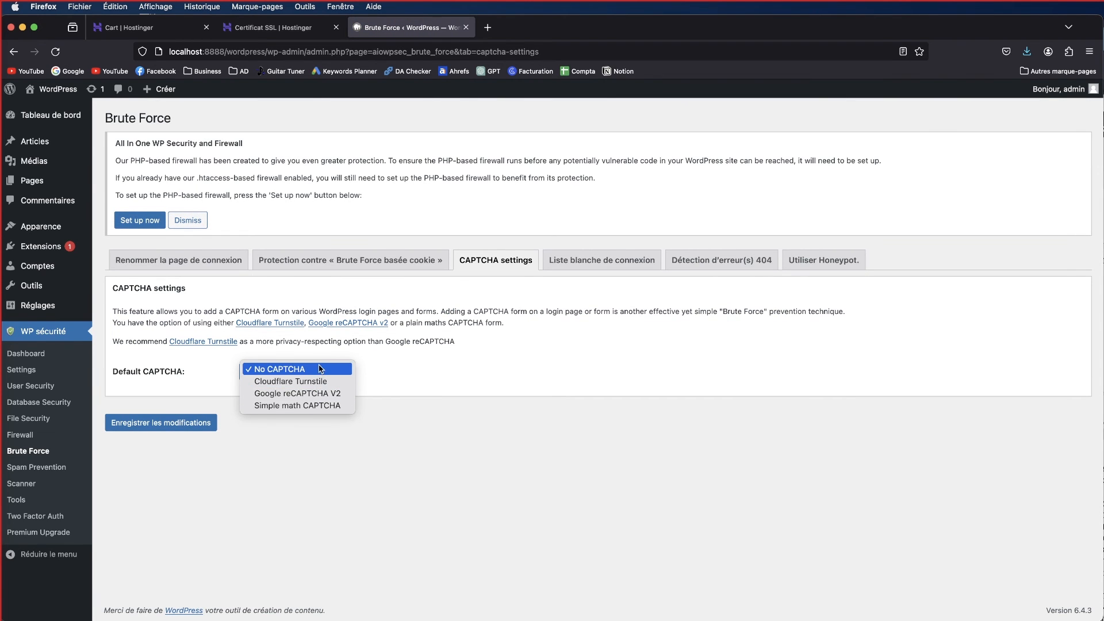
click(326, 432)
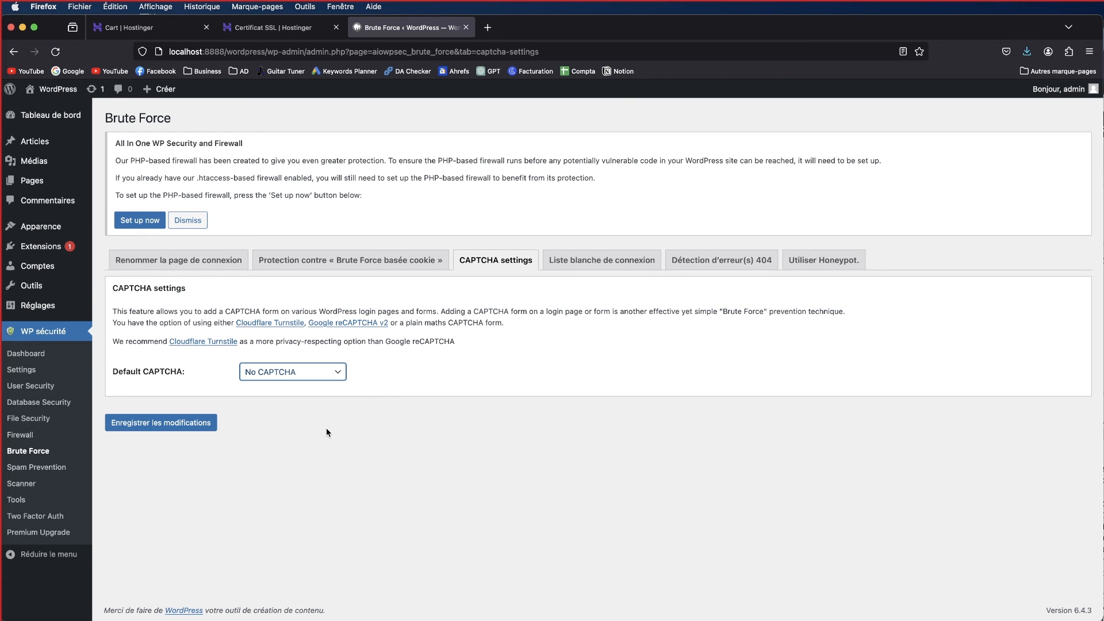
Examine the Scanner's file change detection, including the manual scan, automated scan interval, ignored files and e-mail notification settings
click(22, 484)
scroll(326, 444, down, 3)
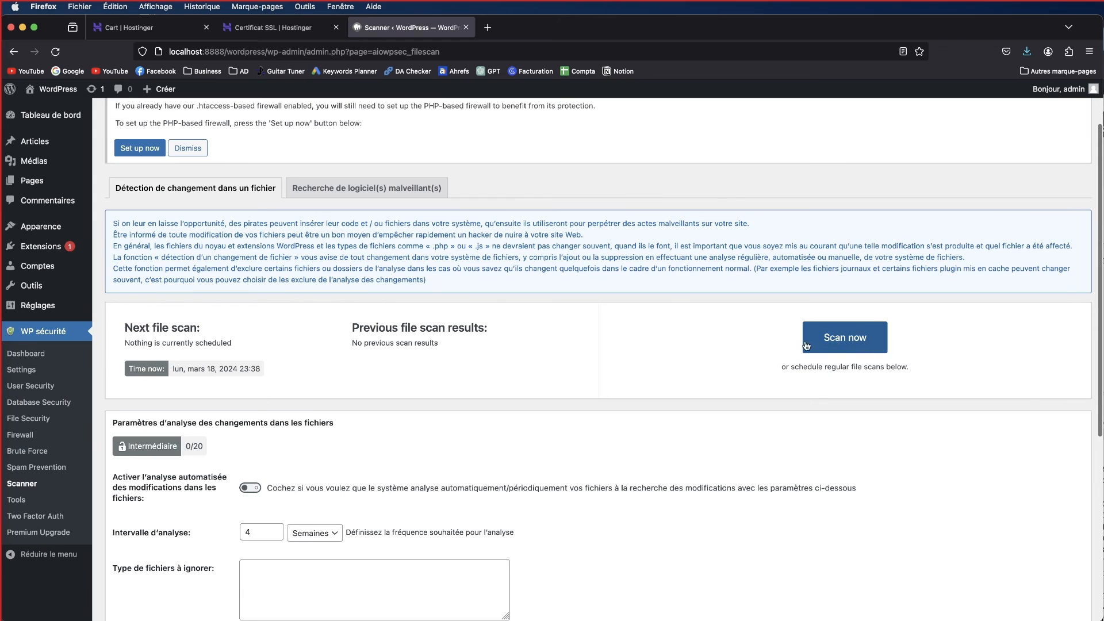
scroll(235, 370, down, 4)
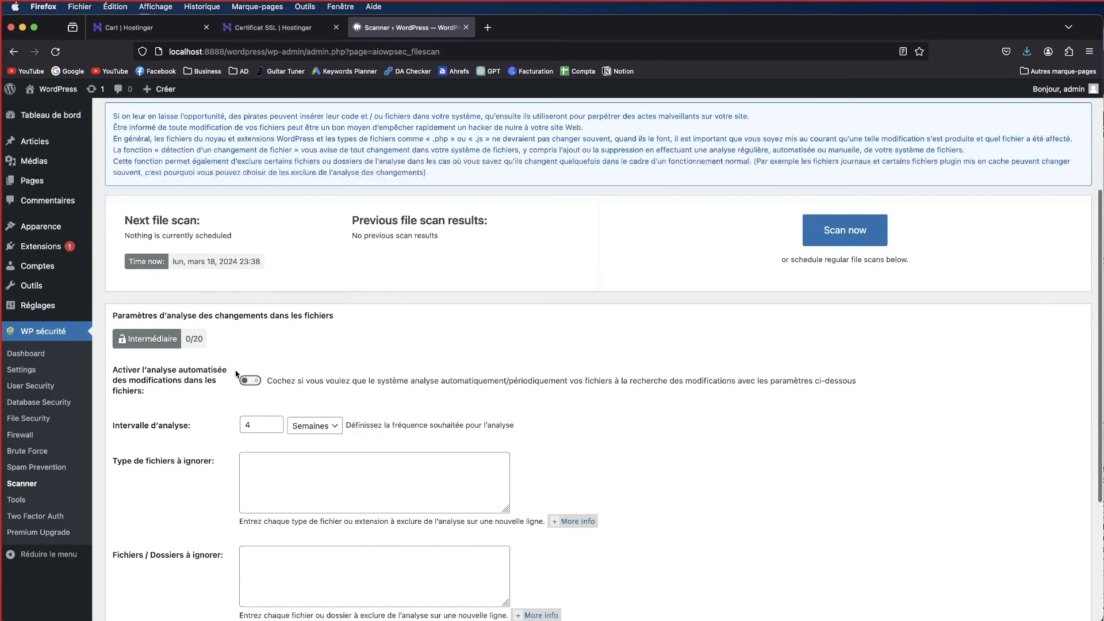
scroll(235, 374, up, 1)
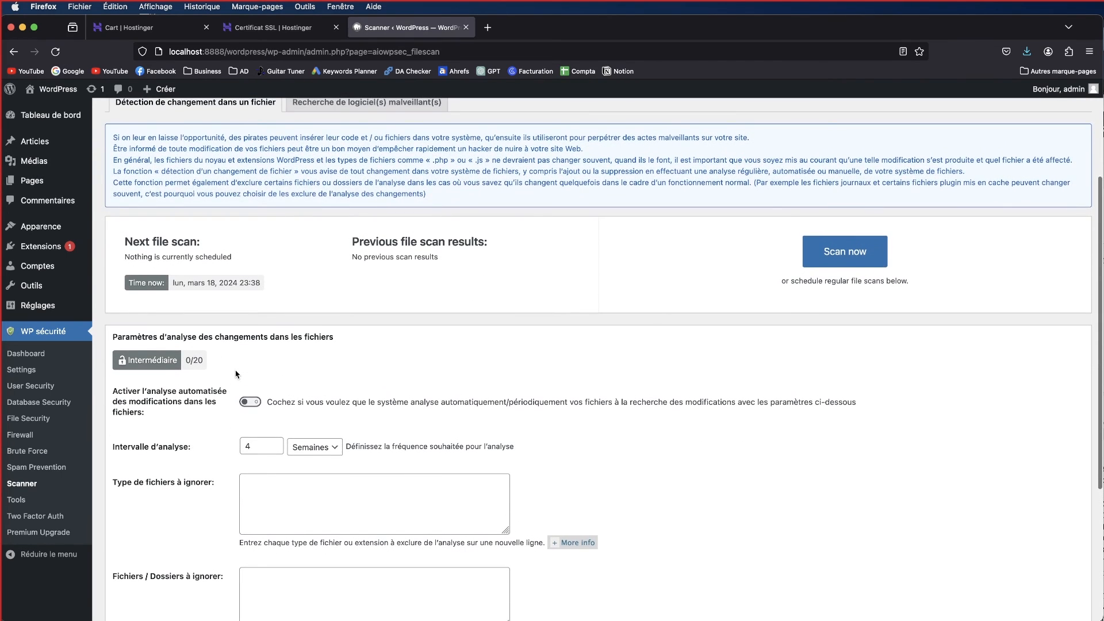
scroll(236, 374, down, 3)
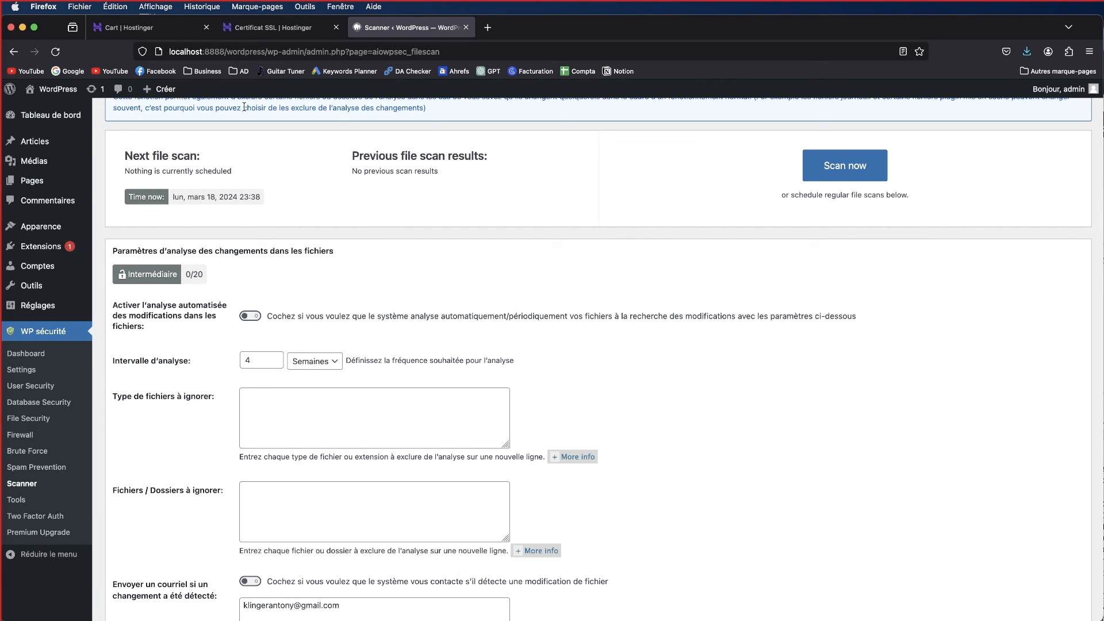
scroll(532, 215, down, 3)
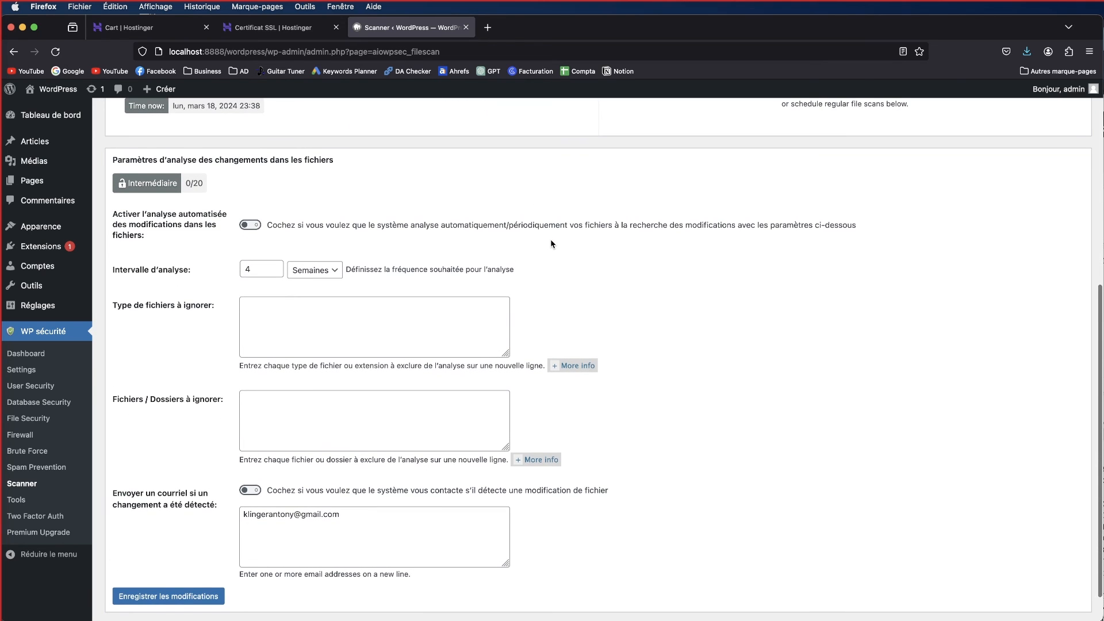
scroll(550, 244, up, 3)
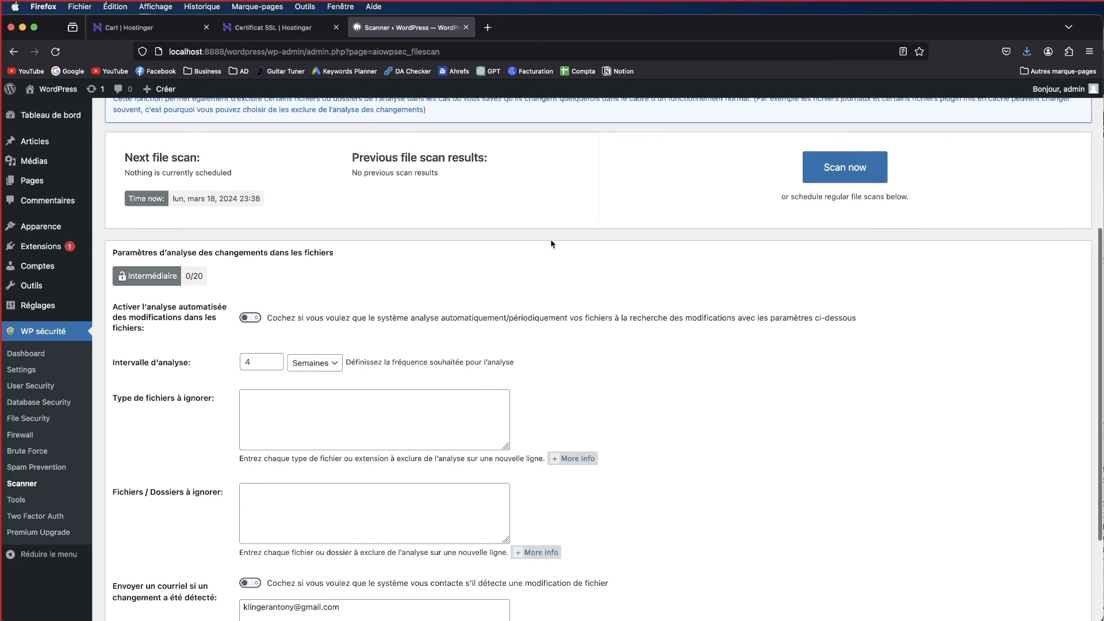
scroll(551, 244, up, 2)
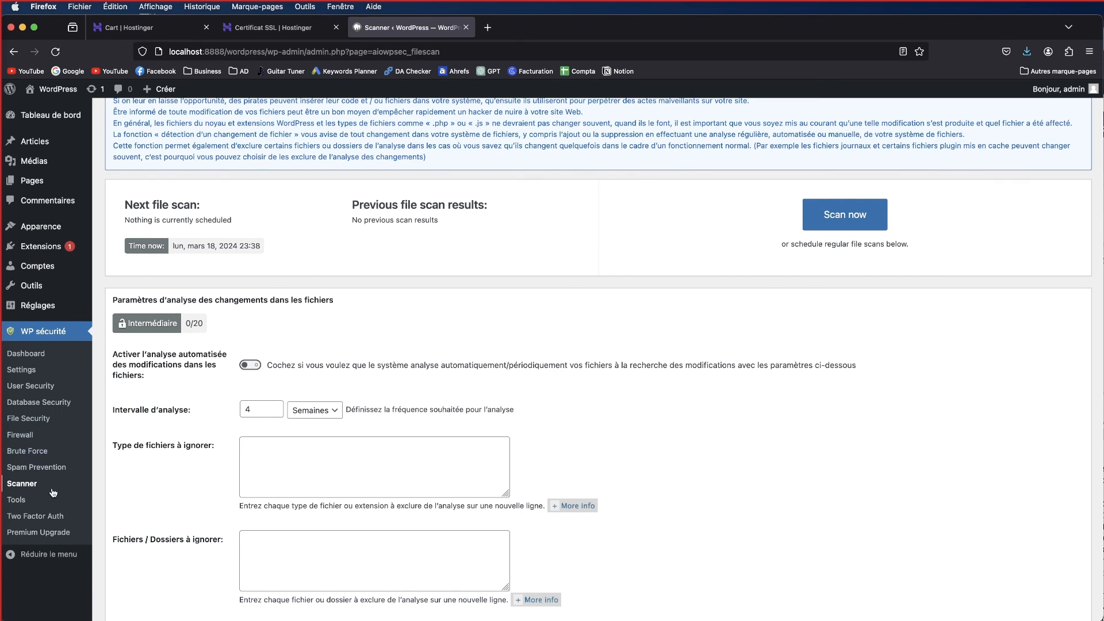
scroll(246, 381, up, 2)
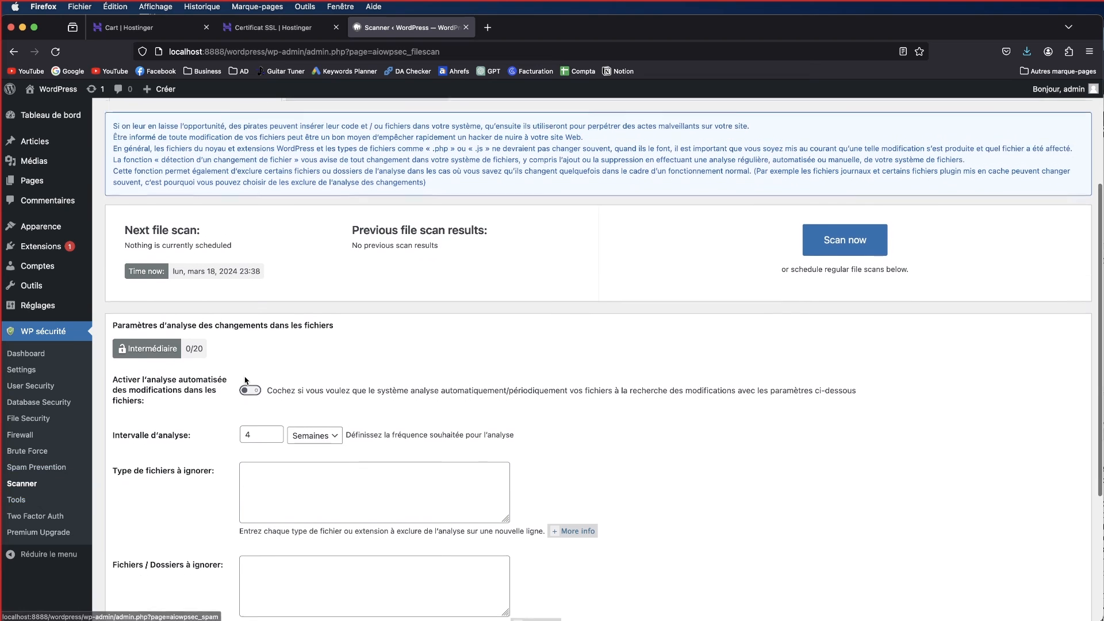
scroll(246, 380, up, 3)
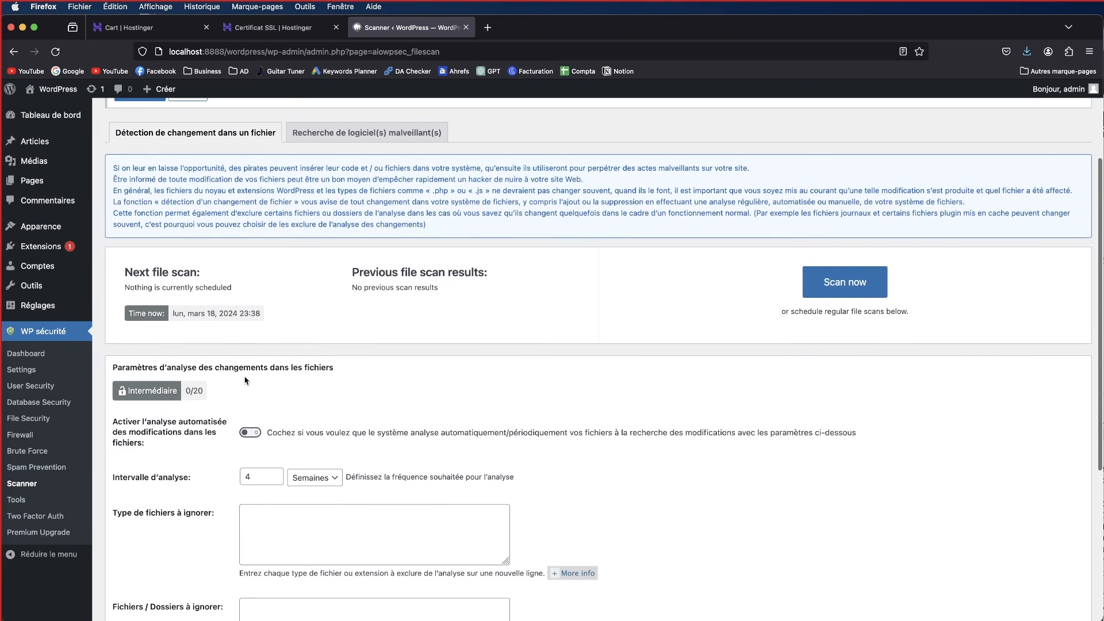
scroll(246, 381, up, 4)
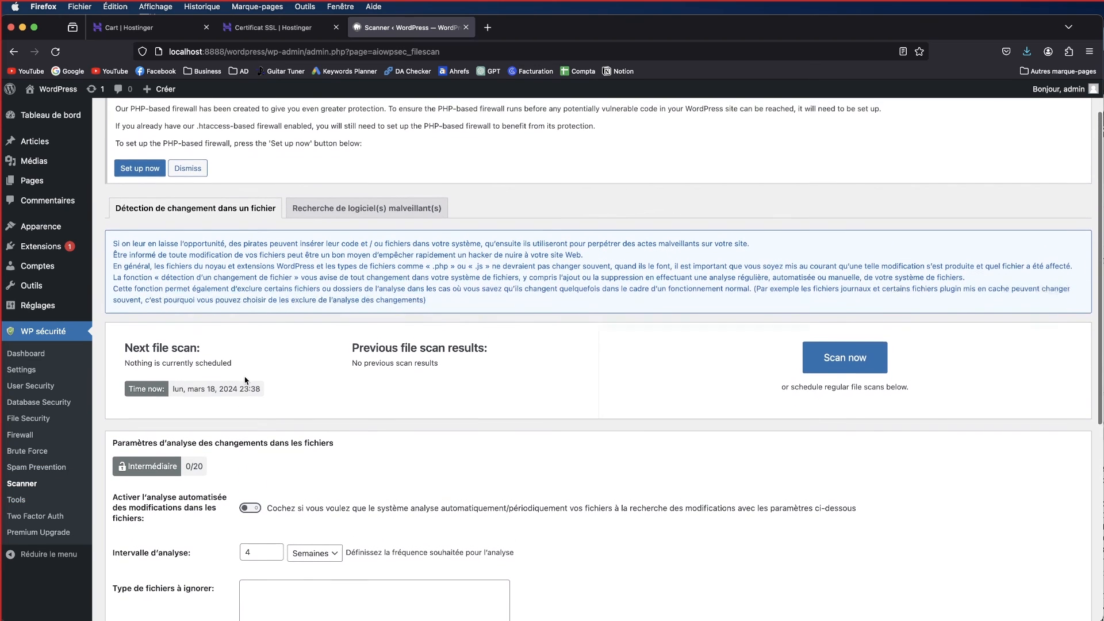